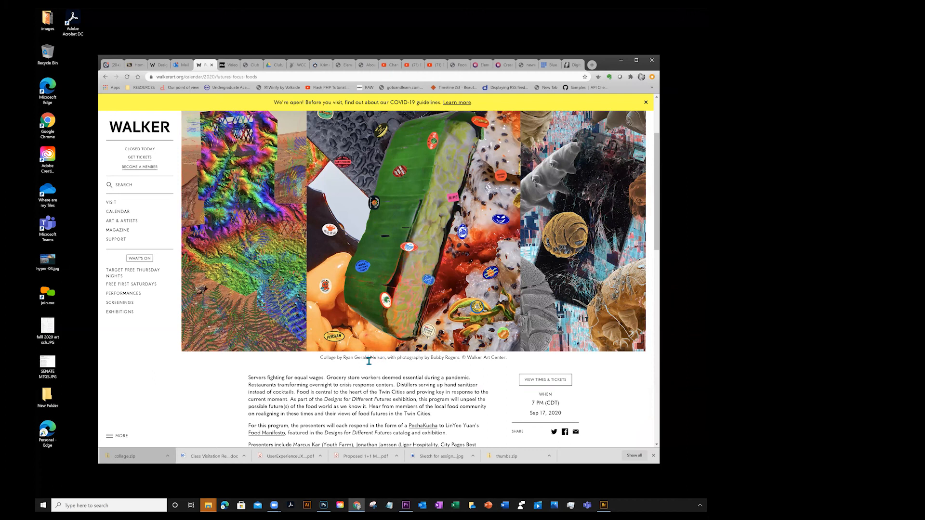
Search the web for the collage creator credited in the image caption, adding "artist", and open the creator's own website.
{"action": "left_click_drag", "start_coordinate": [343, 359], "coordinate": [385, 358]}
{"action": "key", "text": "ctrl+c"}
{"action": "left_click", "coordinate": [592, 65]}
{"action": "left_click", "coordinate": [521, 75]}
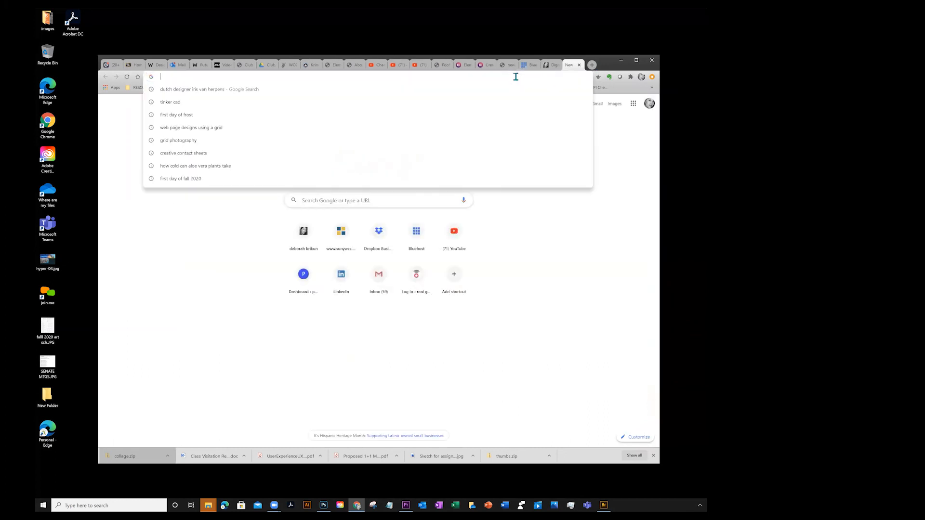
{"action": "key", "text": "ctrl+v"}
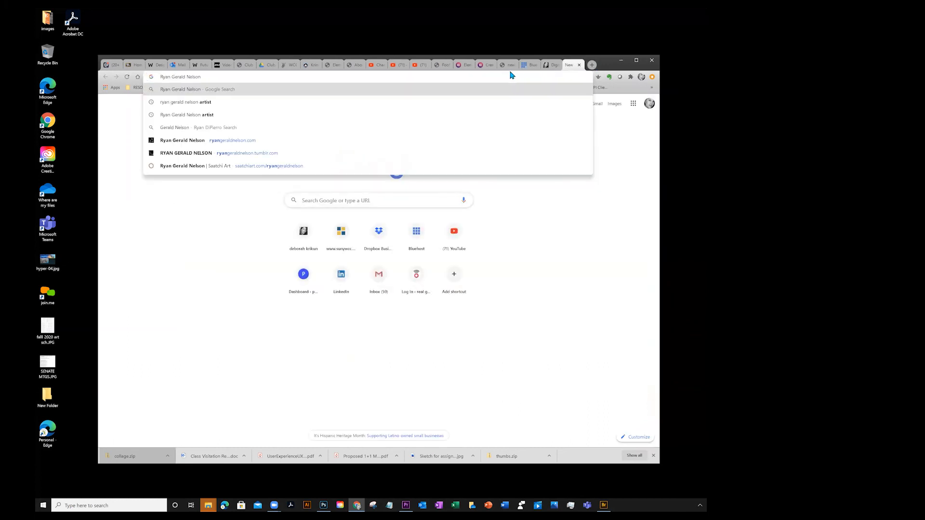
{"action": "type", "text": "artist"}
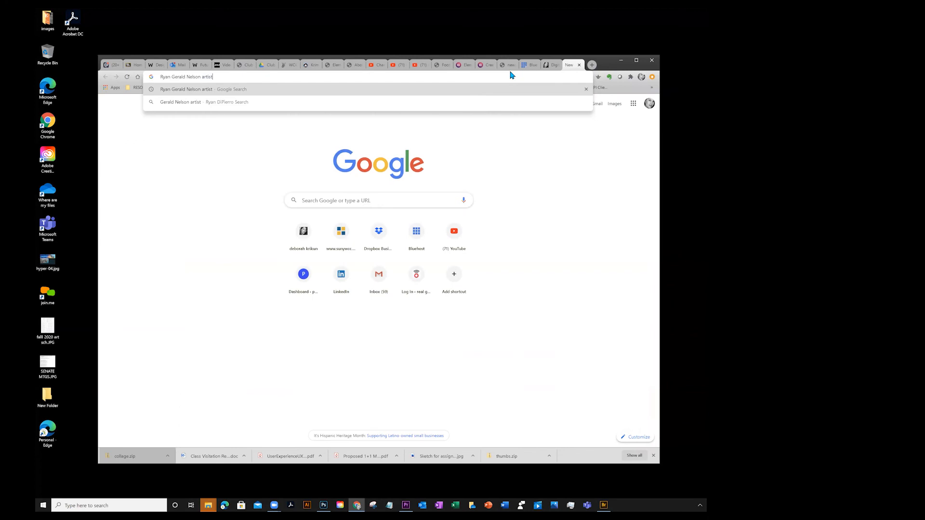
{"action": "key", "text": "Return"}
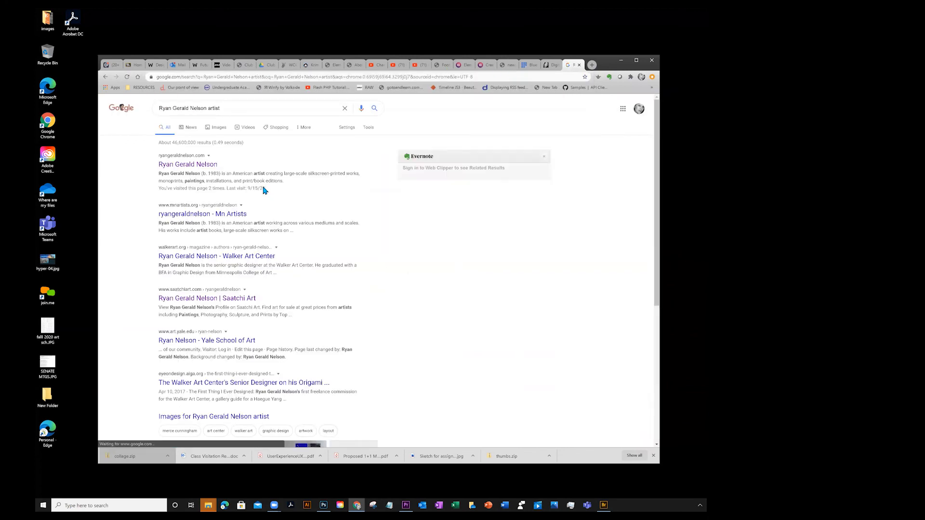
{"action": "left_click", "coordinate": [201, 167]}
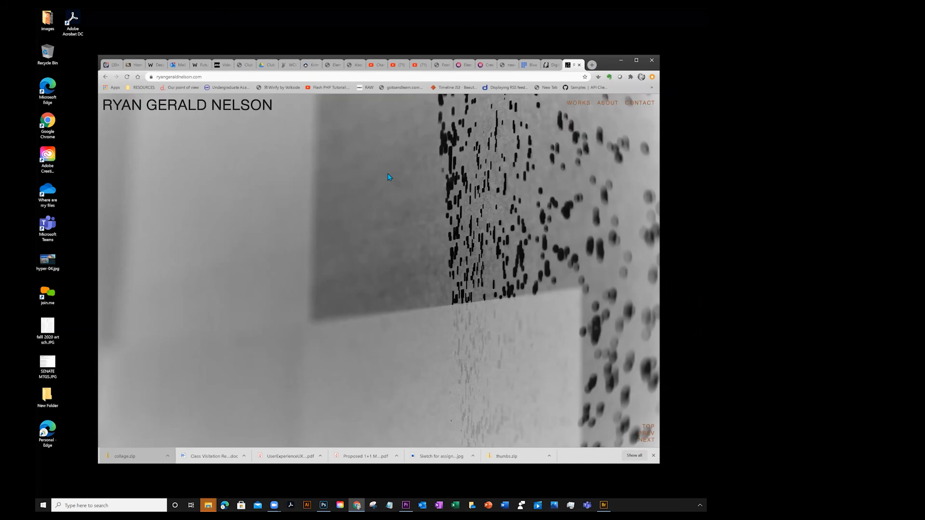
Examine the screenprints, mixed-media pieces, book spreads and grid-based works shown on the artist's website.
{"action": "scroll", "coordinate": [526, 183], "scroll_direction": "down", "scroll_amount": 3}
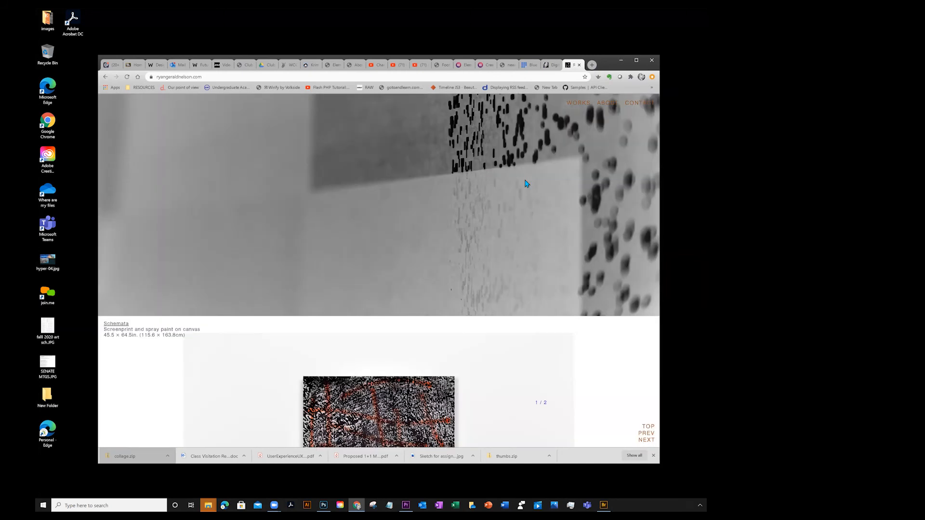
{"action": "scroll", "coordinate": [526, 183], "scroll_direction": "down", "scroll_amount": 5}
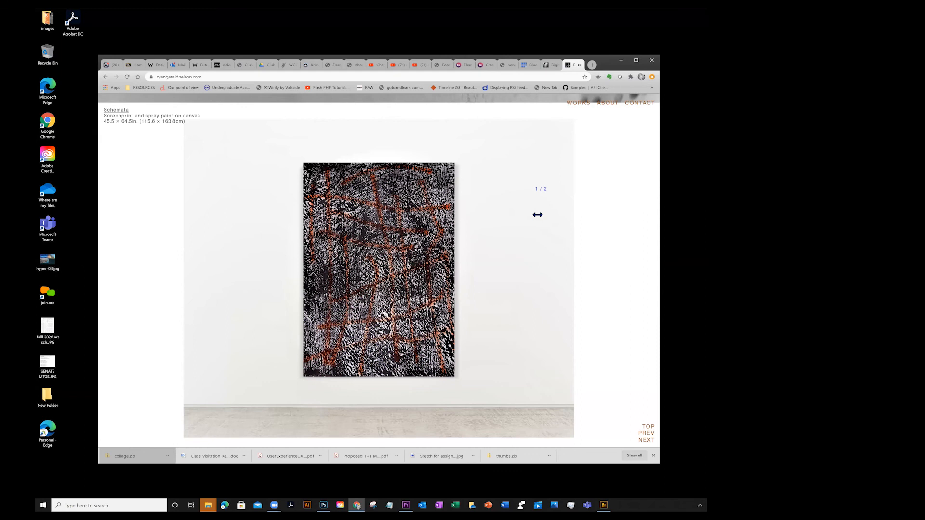
{"action": "scroll", "coordinate": [537, 214], "scroll_direction": "up", "scroll_amount": 7}
{"action": "scroll", "coordinate": [537, 216], "scroll_direction": "down", "scroll_amount": 6}
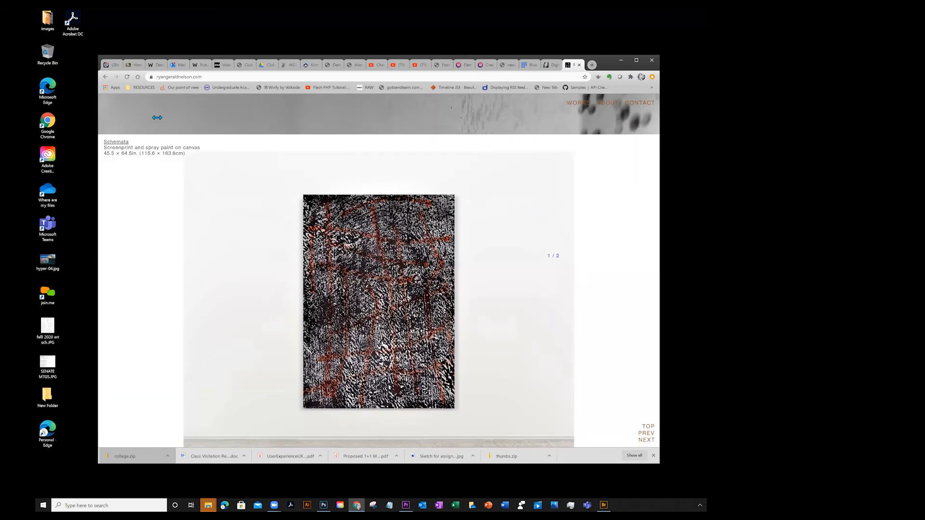
{"action": "scroll", "coordinate": [551, 256], "scroll_direction": "down", "scroll_amount": 1}
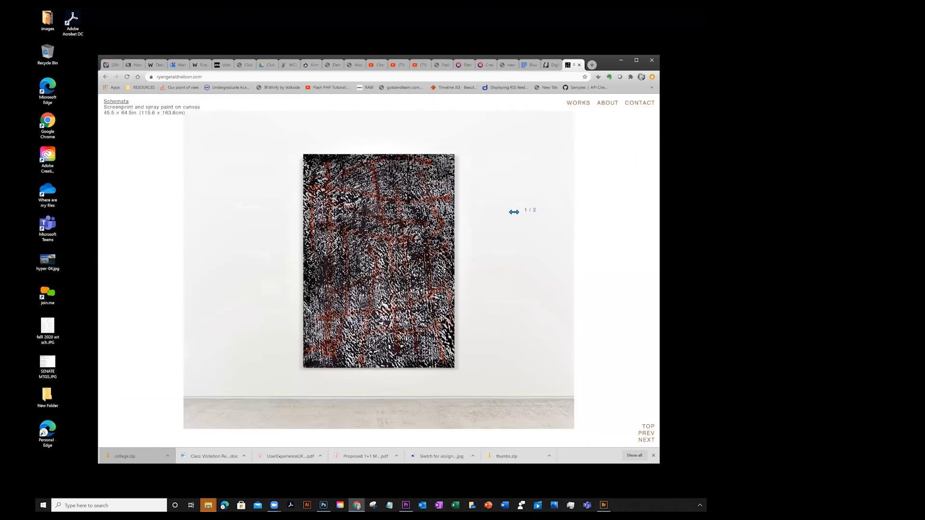
{"action": "scroll", "coordinate": [459, 209], "scroll_direction": "down", "scroll_amount": 3}
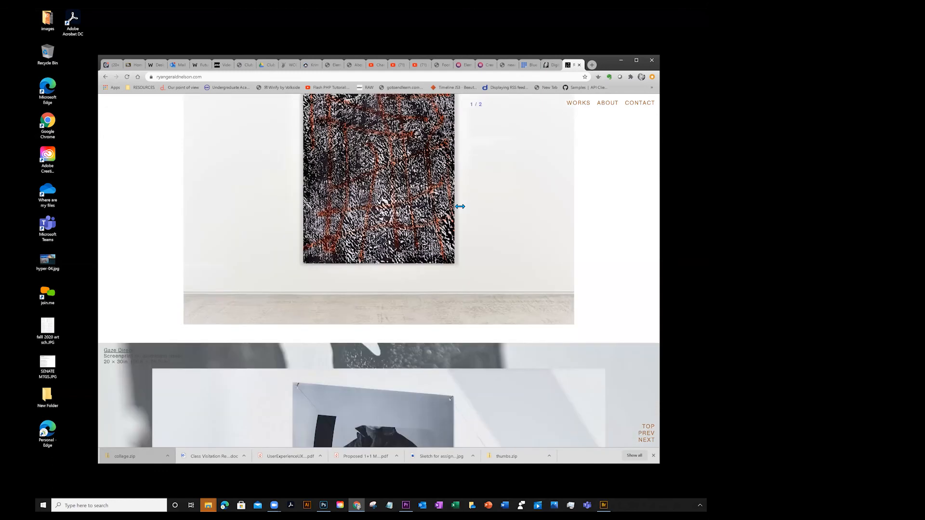
{"action": "scroll", "coordinate": [460, 201], "scroll_direction": "down", "scroll_amount": 10}
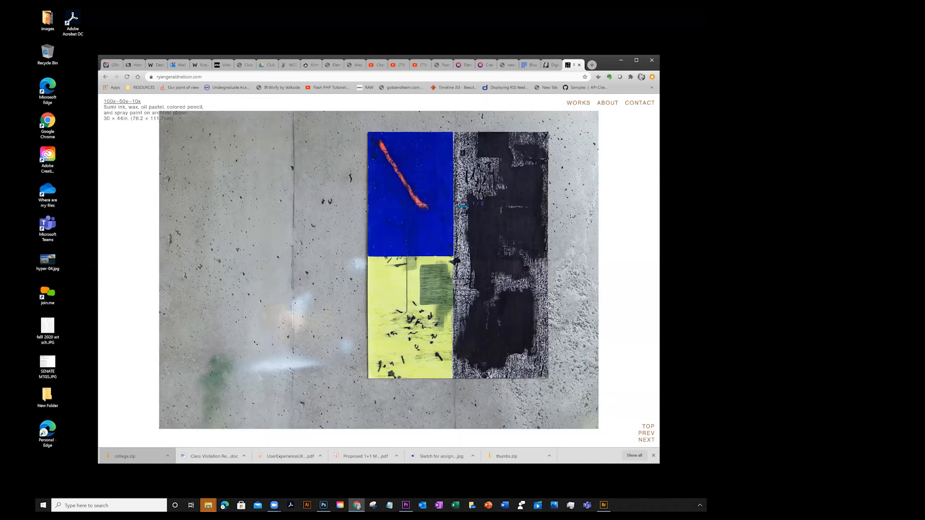
{"action": "scroll", "coordinate": [463, 206], "scroll_direction": "down", "scroll_amount": 10}
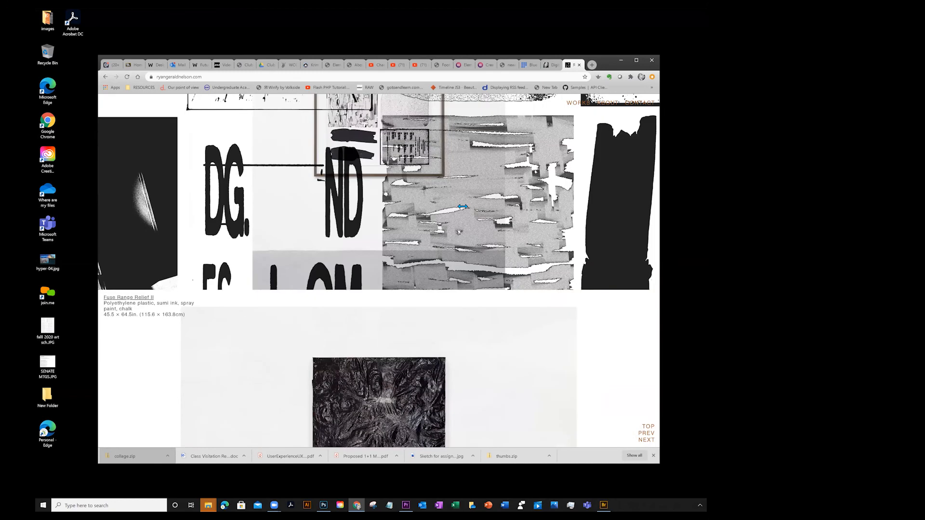
{"action": "scroll", "coordinate": [462, 206], "scroll_direction": "down", "scroll_amount": 10}
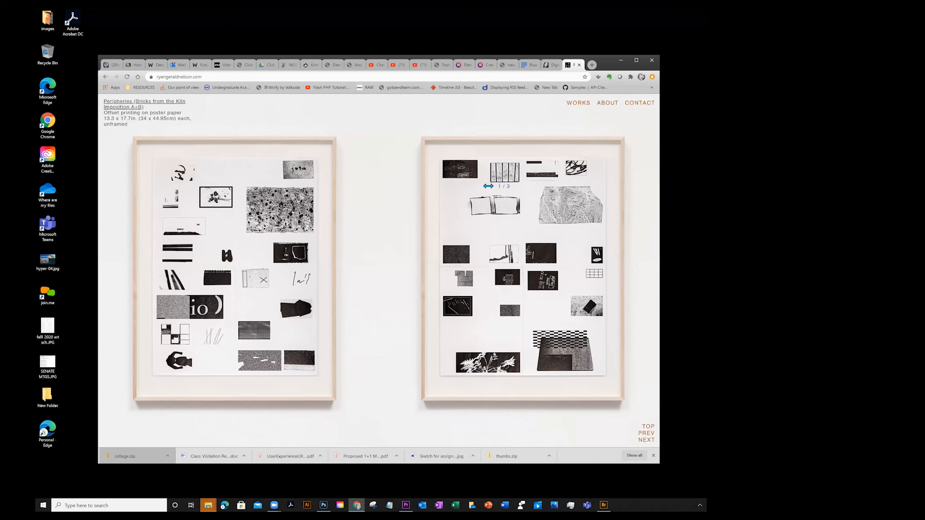
{"action": "scroll", "coordinate": [488, 185], "scroll_direction": "down", "scroll_amount": 10}
{"action": "scroll", "coordinate": [489, 187], "scroll_direction": "down", "scroll_amount": 5}
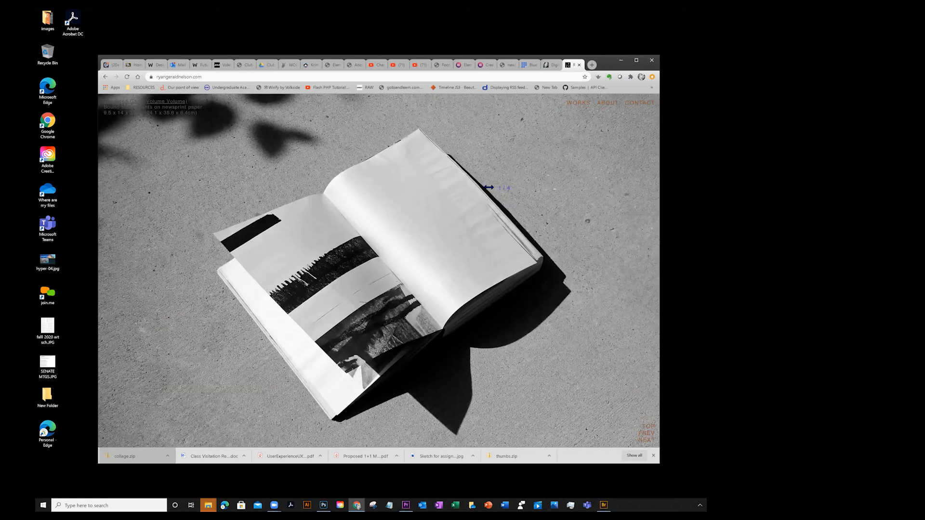
{"action": "scroll", "coordinate": [488, 187], "scroll_direction": "down", "scroll_amount": 5}
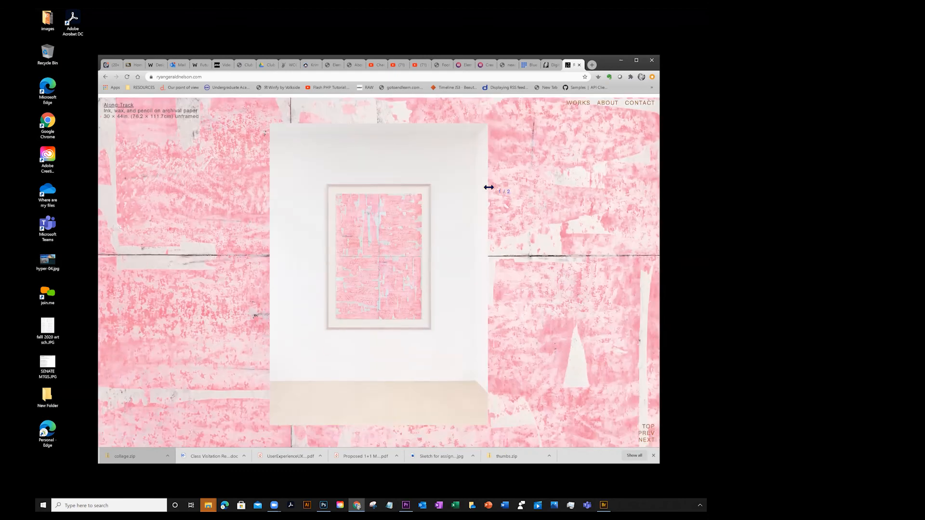
{"action": "scroll", "coordinate": [488, 187], "scroll_direction": "down", "scroll_amount": 5}
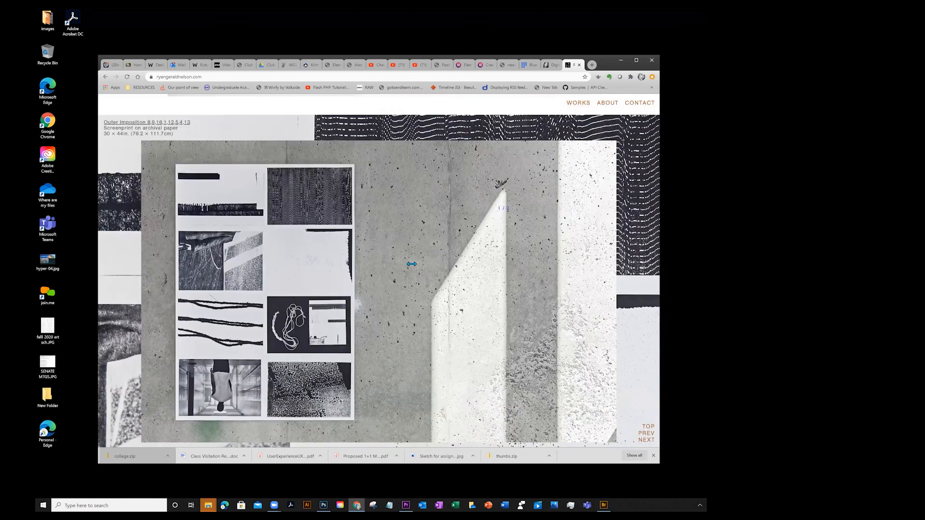
Glance at the contact sheet on the class blog, return to the artist's site, and examine the grid-style prints and the artist statement.
{"action": "left_click", "coordinate": [550, 66]}
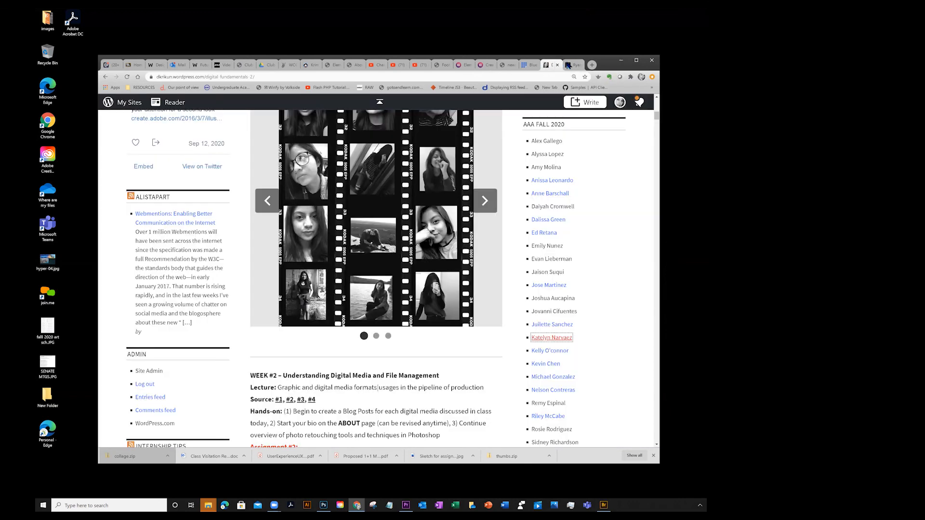
{"action": "left_click", "coordinate": [576, 66]}
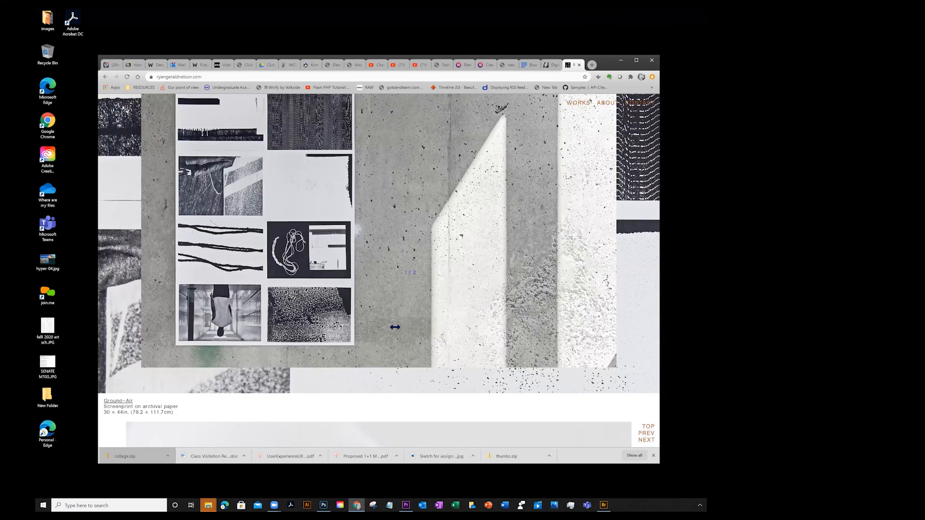
{"action": "scroll", "coordinate": [404, 327], "scroll_direction": "down", "scroll_amount": 2}
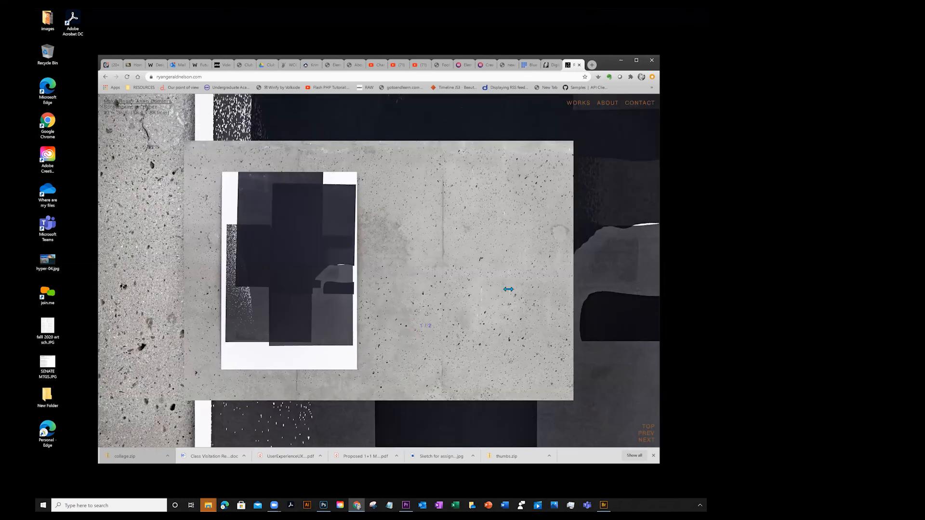
{"action": "scroll", "coordinate": [559, 162], "scroll_direction": "down", "scroll_amount": 2}
{"action": "scroll", "coordinate": [556, 159], "scroll_direction": "down", "scroll_amount": 2}
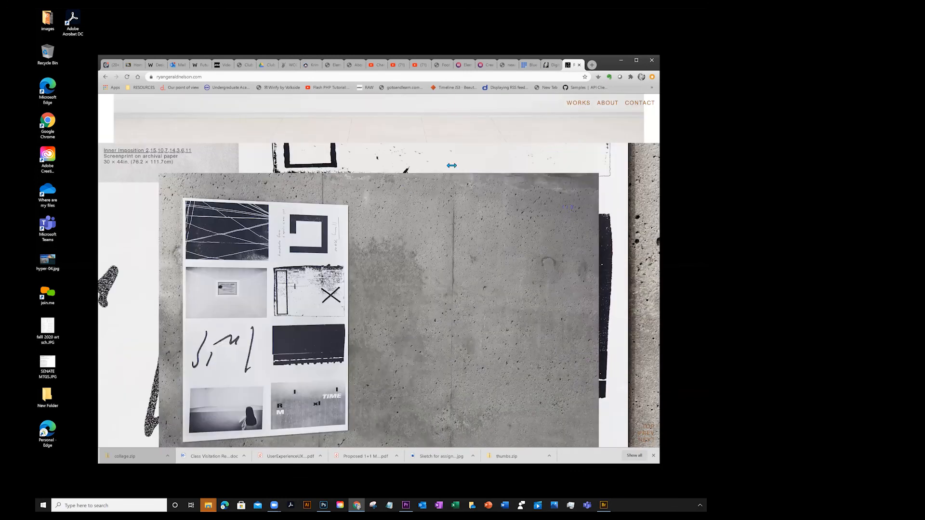
{"action": "scroll", "coordinate": [451, 165], "scroll_direction": "up", "scroll_amount": 2}
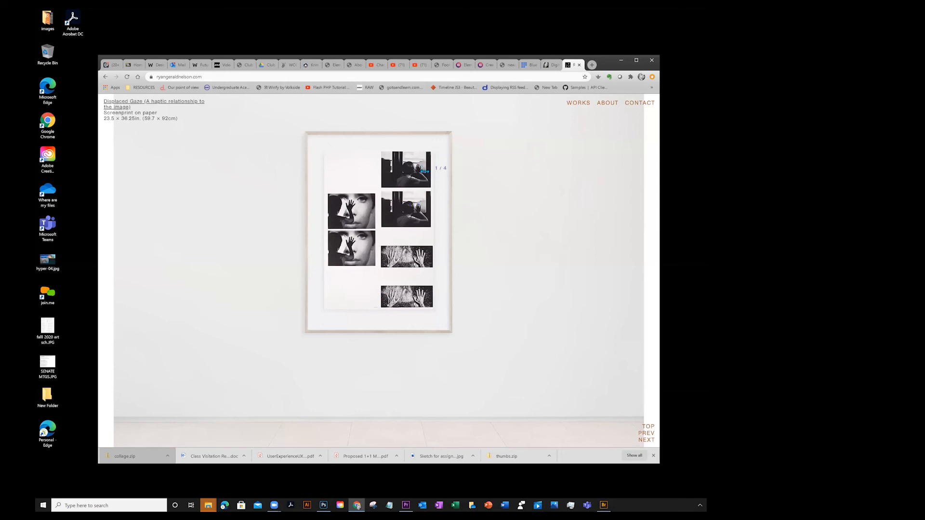
{"action": "scroll", "coordinate": [429, 153], "scroll_direction": "down", "scroll_amount": 2}
{"action": "scroll", "coordinate": [425, 181], "scroll_direction": "up", "scroll_amount": 5}
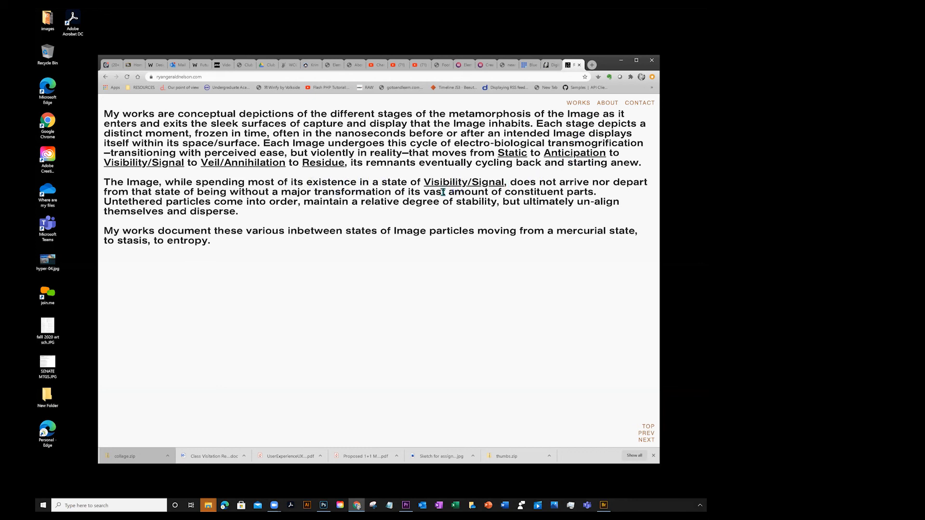
{"action": "scroll", "coordinate": [442, 191], "scroll_direction": "up", "scroll_amount": 5}
{"action": "scroll", "coordinate": [564, 121], "scroll_direction": "up", "scroll_amount": 1}
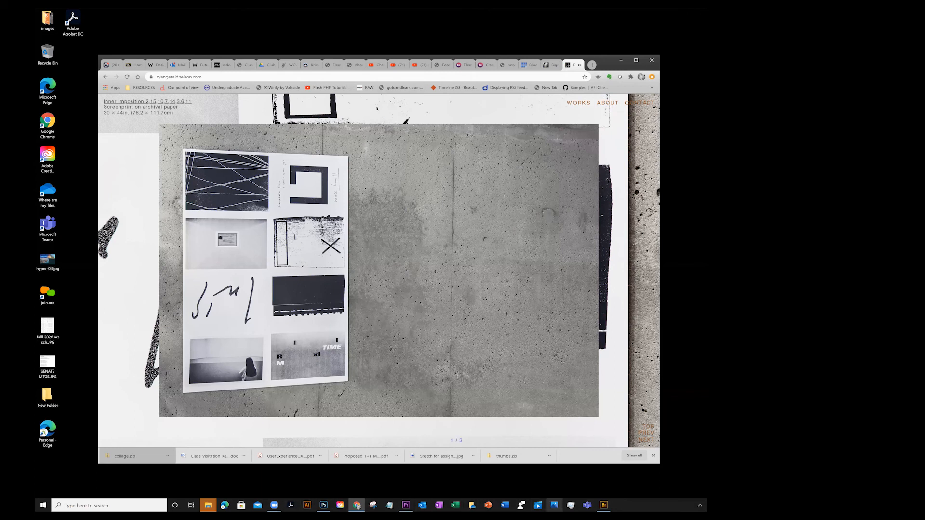
Switch to Photoshop, check the image size of flame-networking.jpg, and close the settings without changes.
{"action": "left_click", "coordinate": [323, 505]}
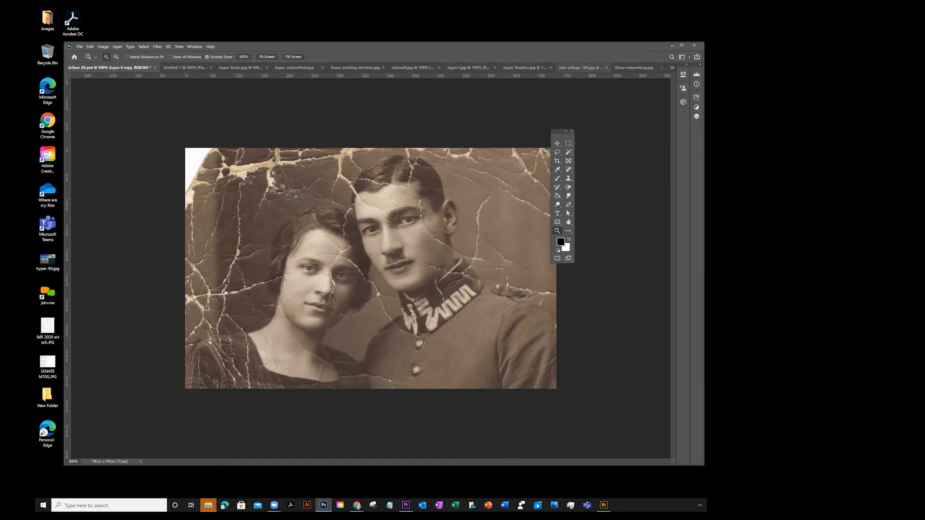
{"action": "left_click", "coordinate": [634, 68]}
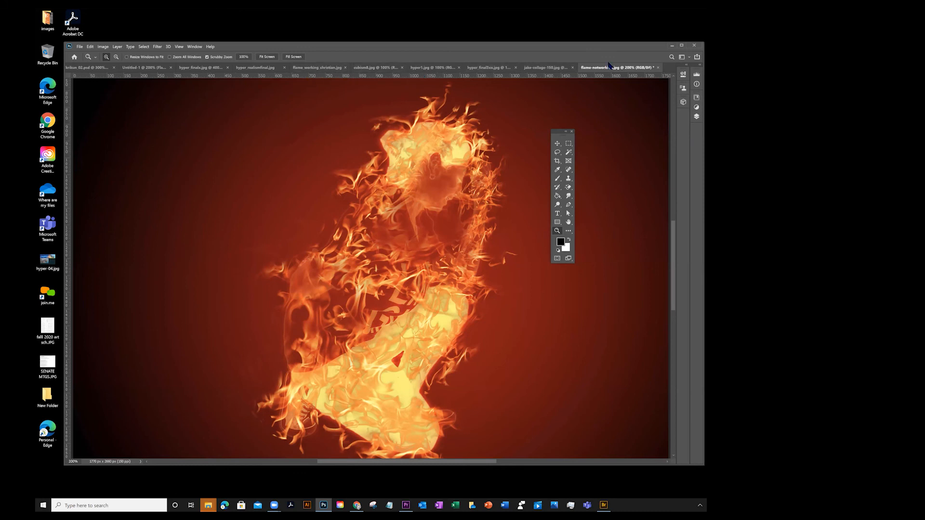
{"action": "left_click", "coordinate": [102, 46]}
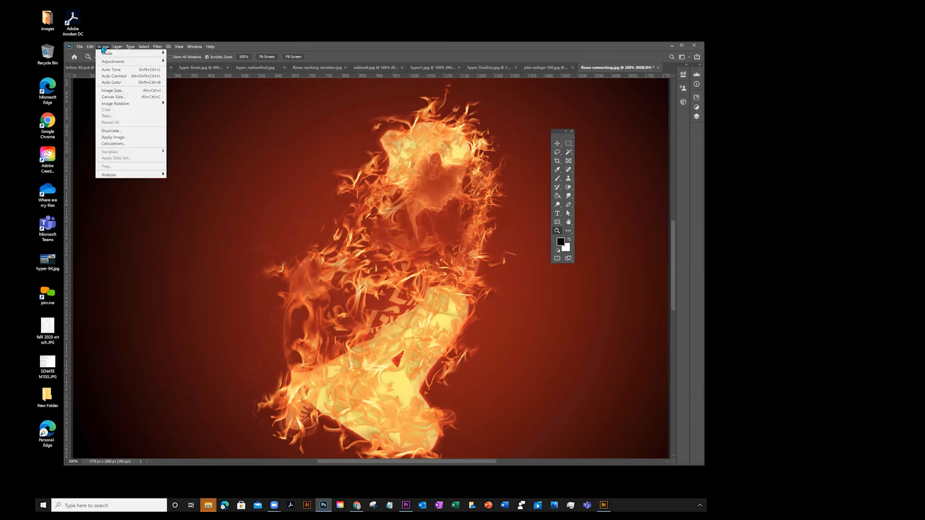
{"action": "left_click", "coordinate": [113, 90]}
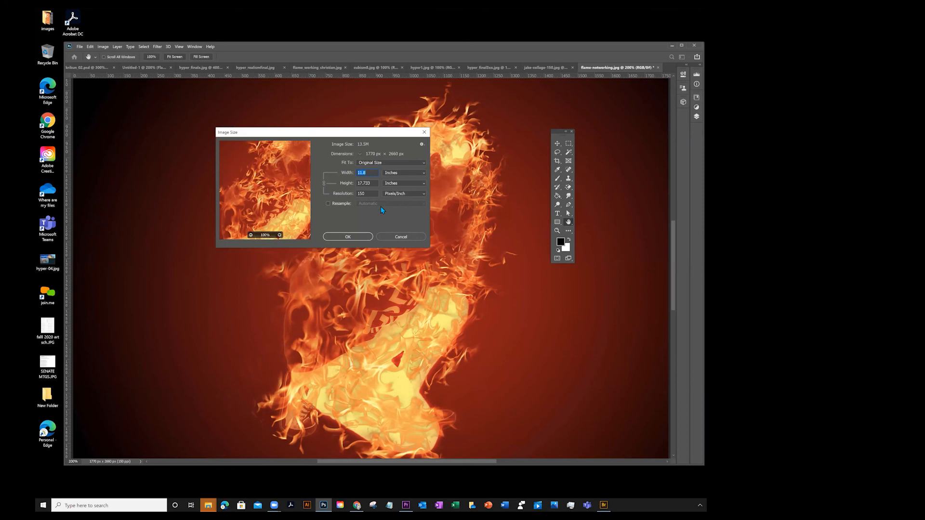
{"action": "left_click", "coordinate": [400, 237]}
{"action": "key", "text": "z"}
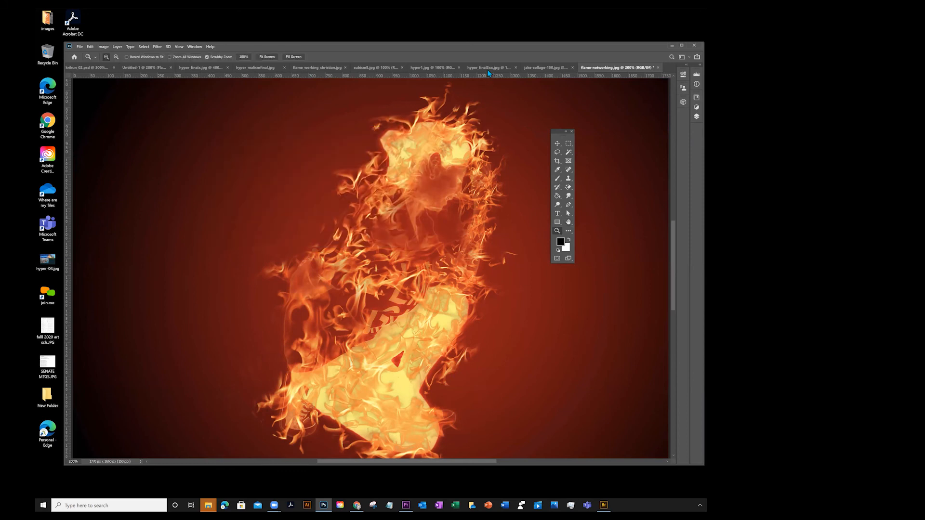
In jake-collage-150.jpg, float the Layers panel over the canvas and convert the locked Background into a regular layer.
{"action": "left_click", "coordinate": [543, 68]}
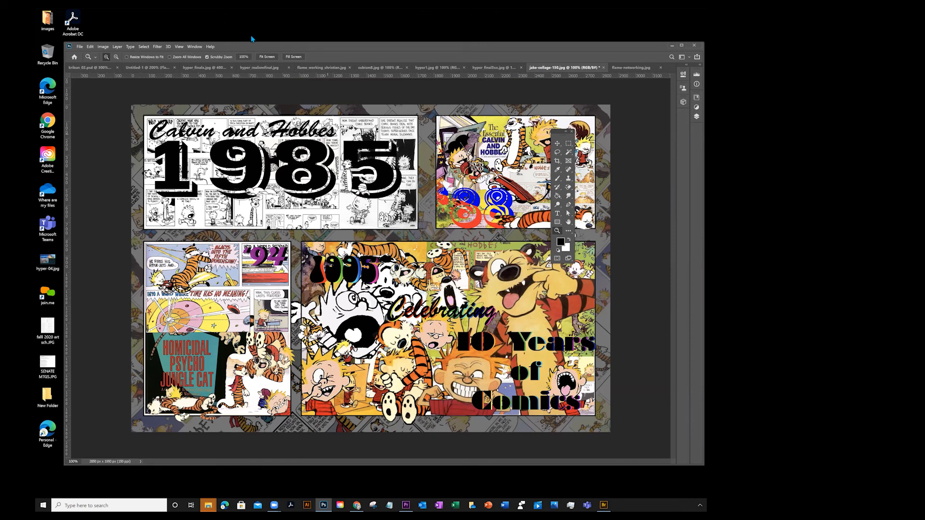
{"action": "left_click", "coordinate": [194, 46]}
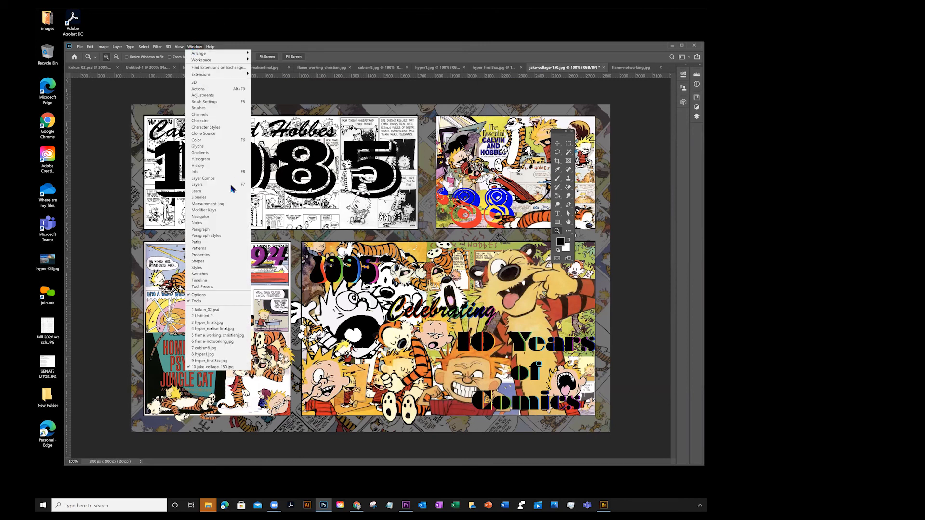
{"action": "left_click", "coordinate": [202, 185]}
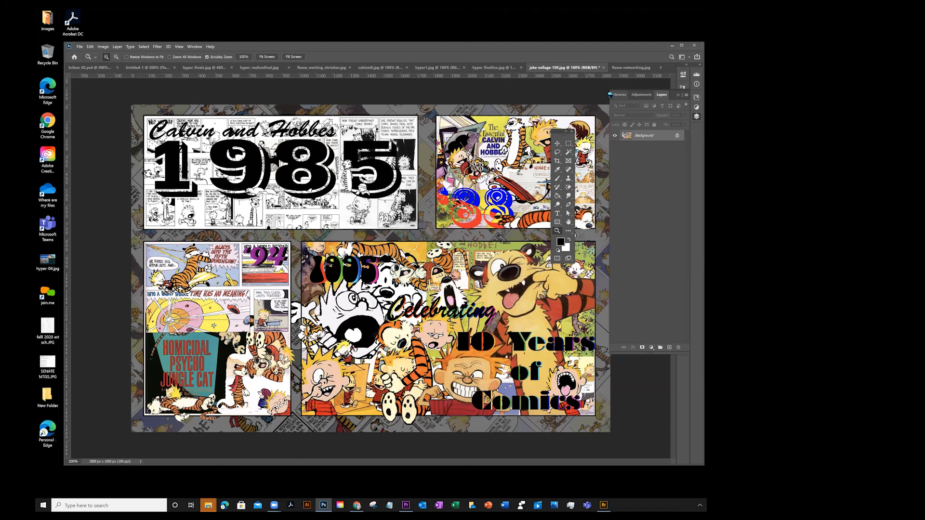
{"action": "left_click_drag", "start_coordinate": [662, 94], "coordinate": [549, 119]}
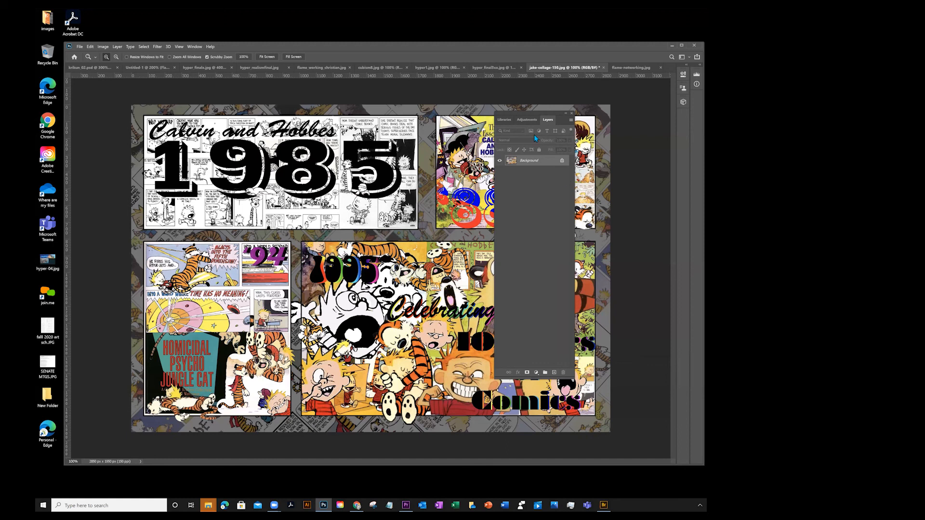
{"action": "double_click", "coordinate": [549, 165]}
{"action": "left_click", "coordinate": [475, 163]}
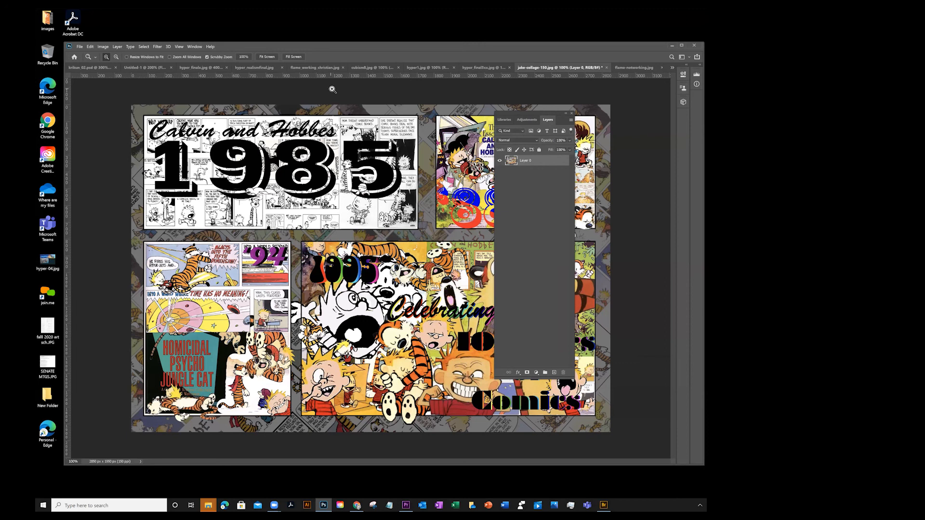
Check the dimensions and resolution of jake-collage-150.jpg and close the settings without changes.
{"action": "left_click", "coordinate": [103, 49]}
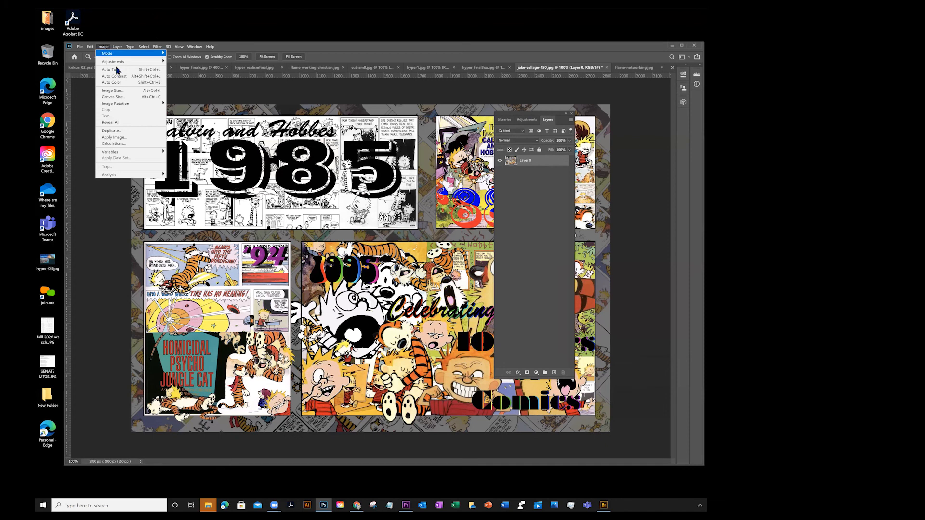
{"action": "left_click", "coordinate": [121, 98]}
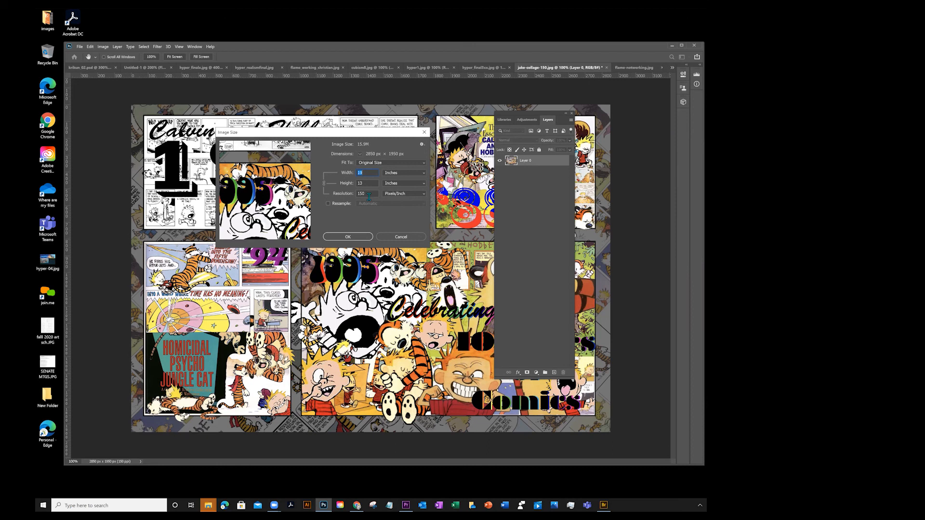
{"action": "left_click", "coordinate": [397, 237]}
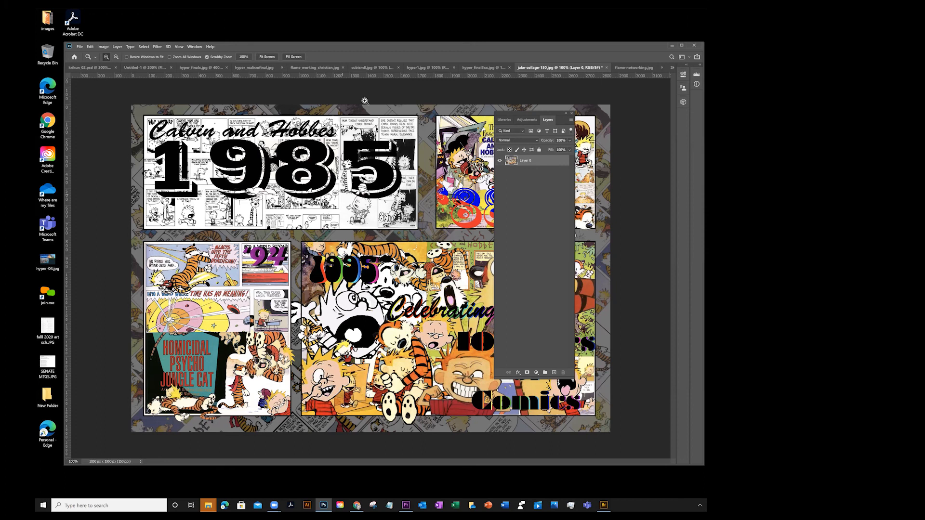
Try placing flame-networking.jpg into the comic collage as an embedded image.
{"action": "left_click", "coordinate": [80, 48]}
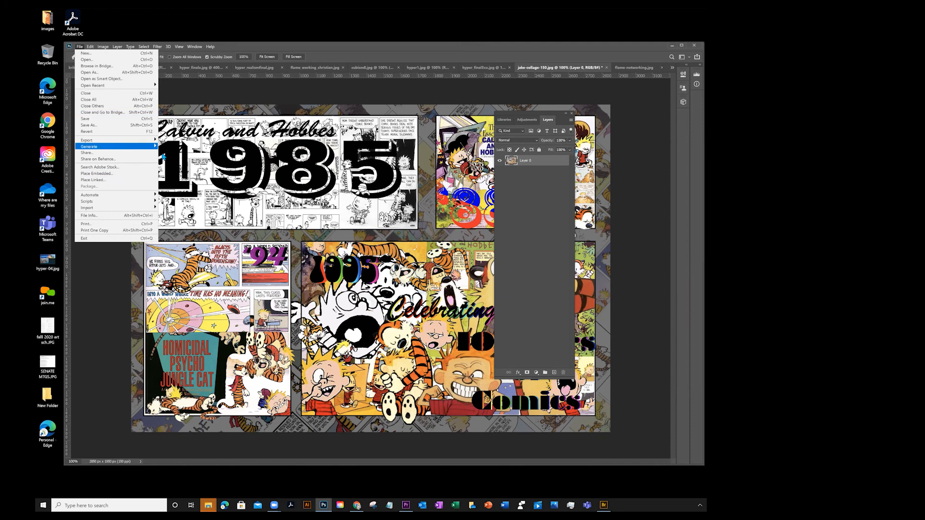
{"action": "left_click", "coordinate": [103, 175]}
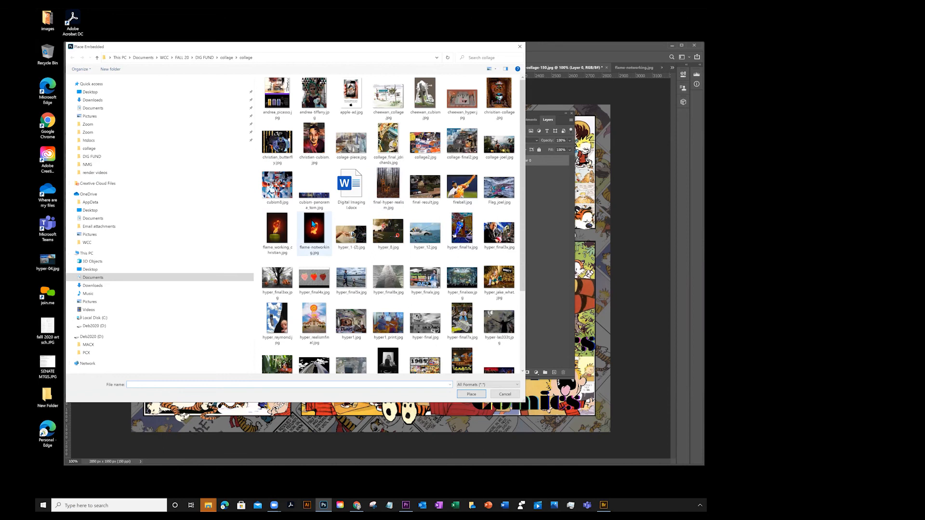
{"action": "left_click", "coordinate": [313, 224]}
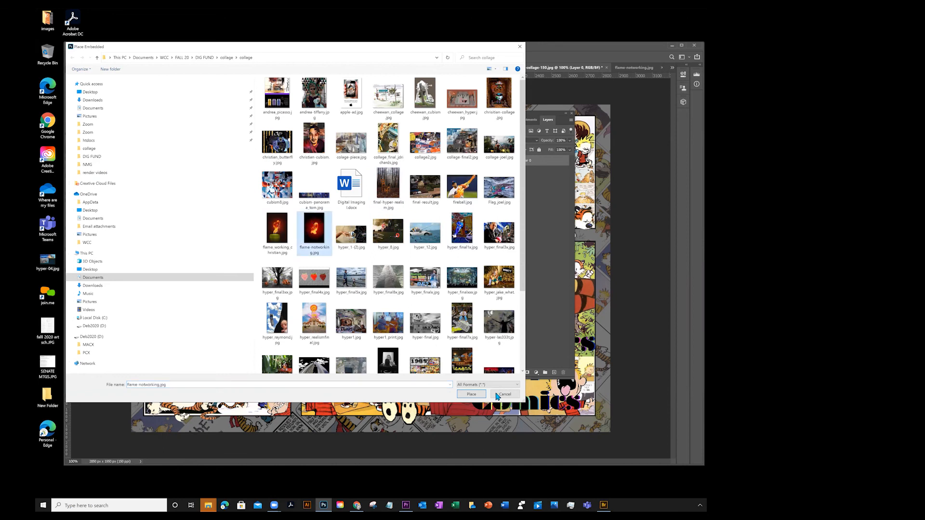
{"action": "left_click", "coordinate": [470, 395]}
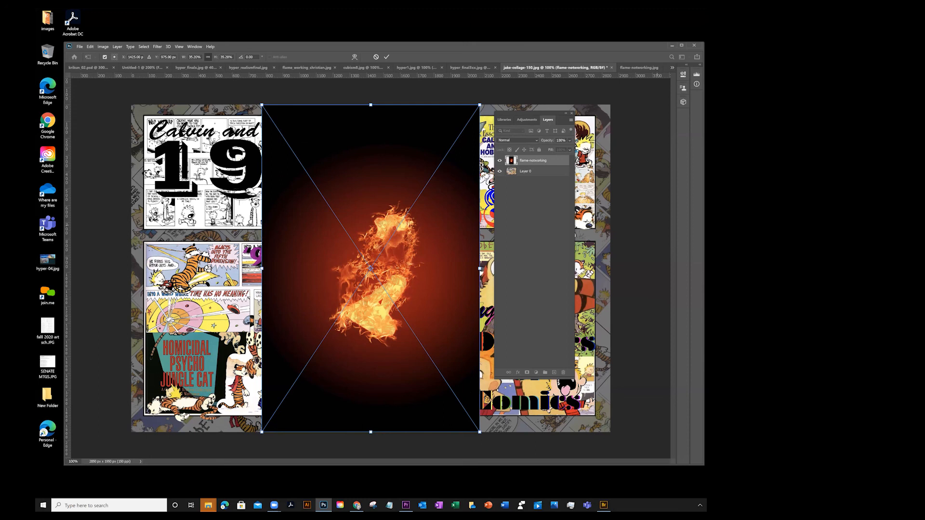
{"action": "left_click_drag", "start_coordinate": [530, 112], "coordinate": [490, 116]}
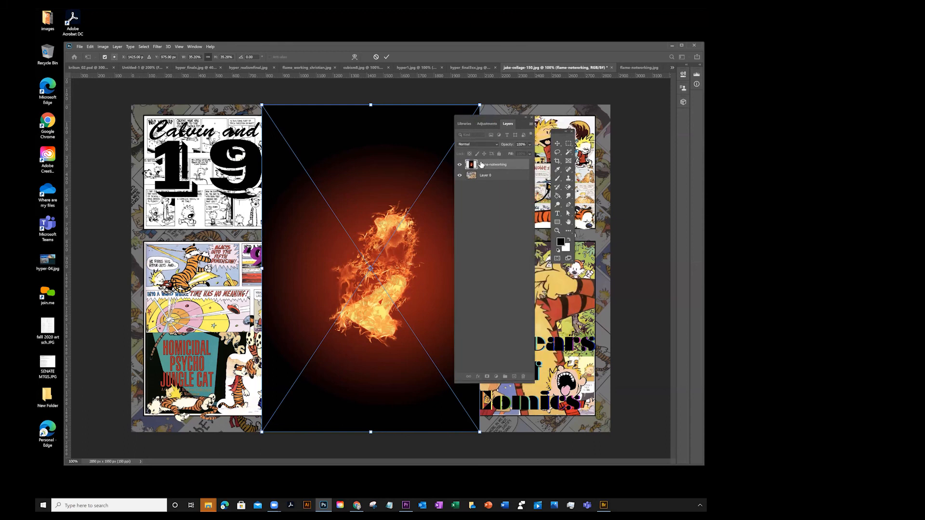
{"action": "left_click", "coordinate": [376, 57]}
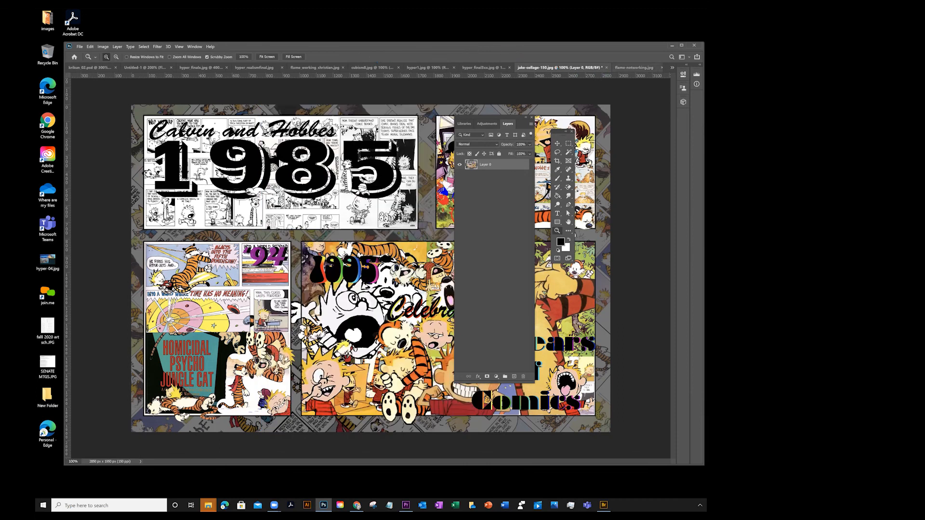
Float flame-networking.jpg in its own window over the collage and check its image size without changing it.
{"action": "left_click", "coordinate": [626, 67]}
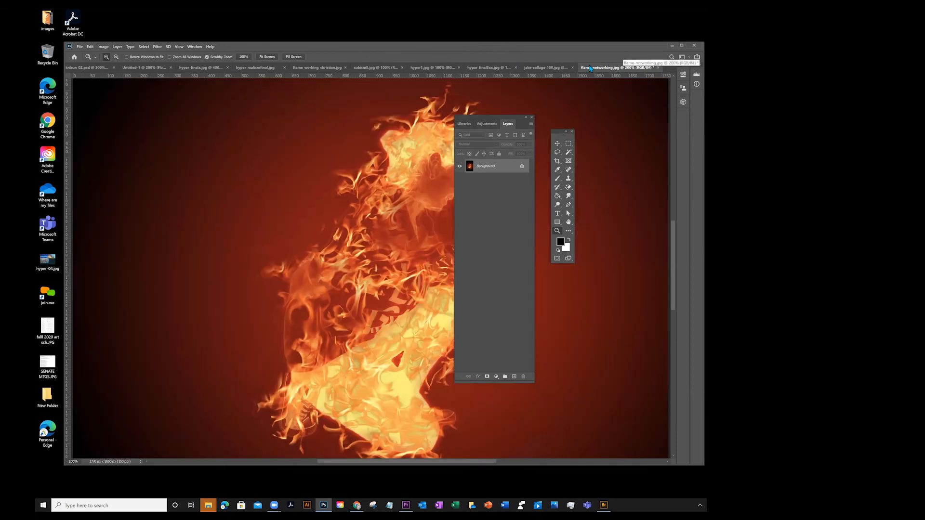
{"action": "left_click_drag", "start_coordinate": [607, 67], "coordinate": [387, 220]}
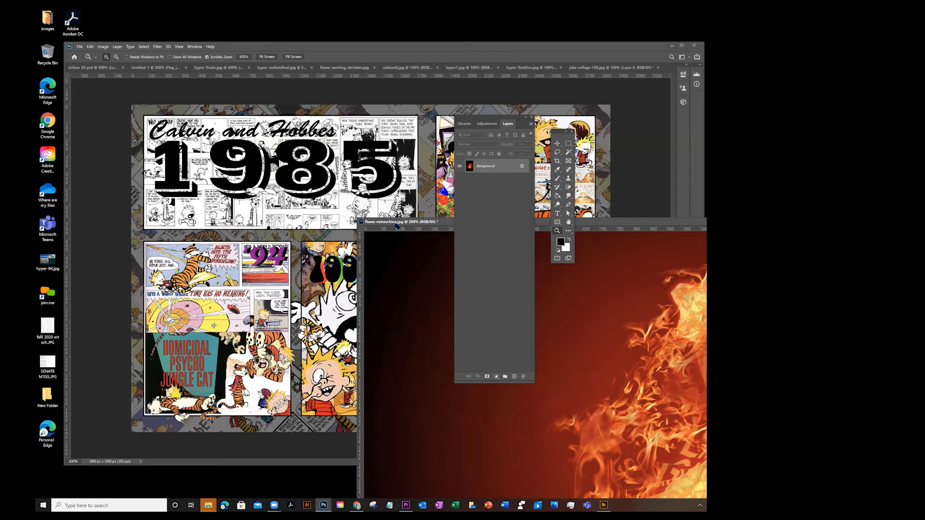
{"action": "left_click", "coordinate": [103, 47]}
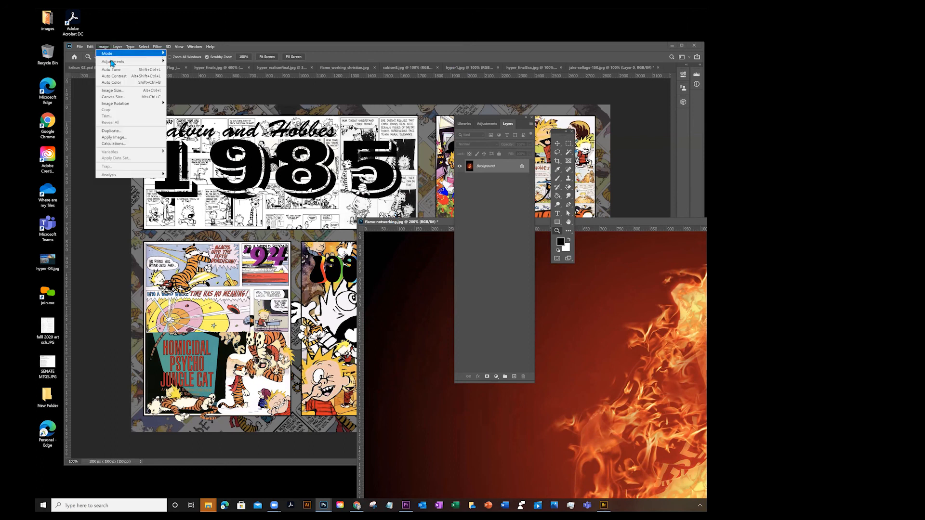
{"action": "left_click", "coordinate": [114, 91]}
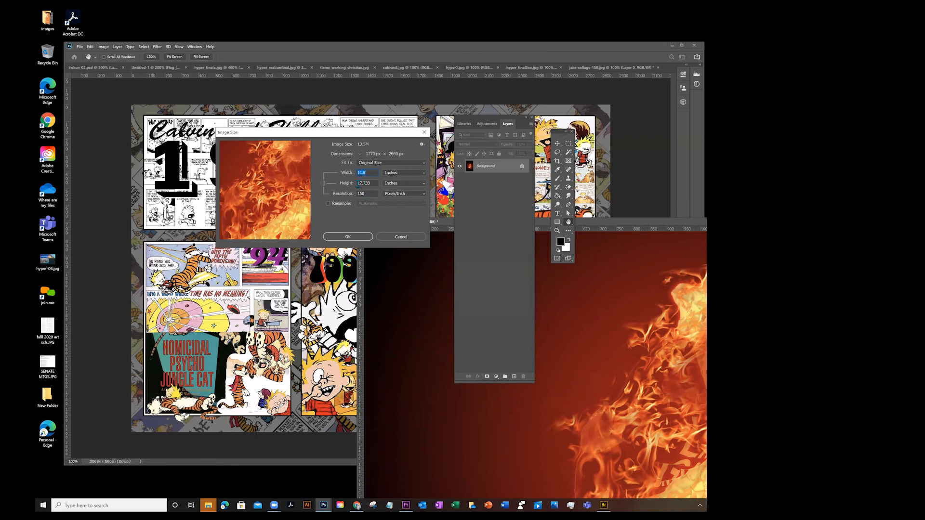
{"action": "left_click", "coordinate": [398, 238]}
Return to jake-collage-150.jpg, pick the Move tool, and compare its image size and resolution with the flame picture's.
{"action": "left_click", "coordinate": [325, 293]}
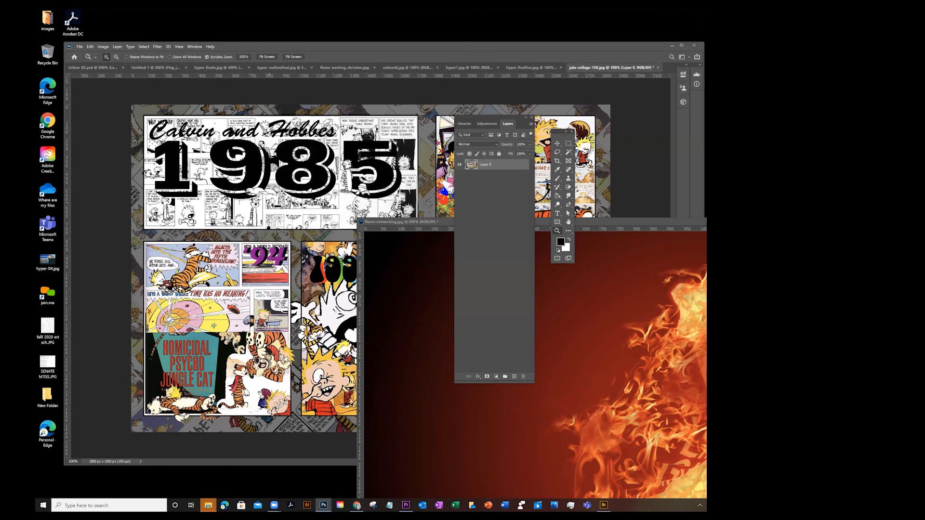
{"action": "left_click", "coordinate": [557, 143]}
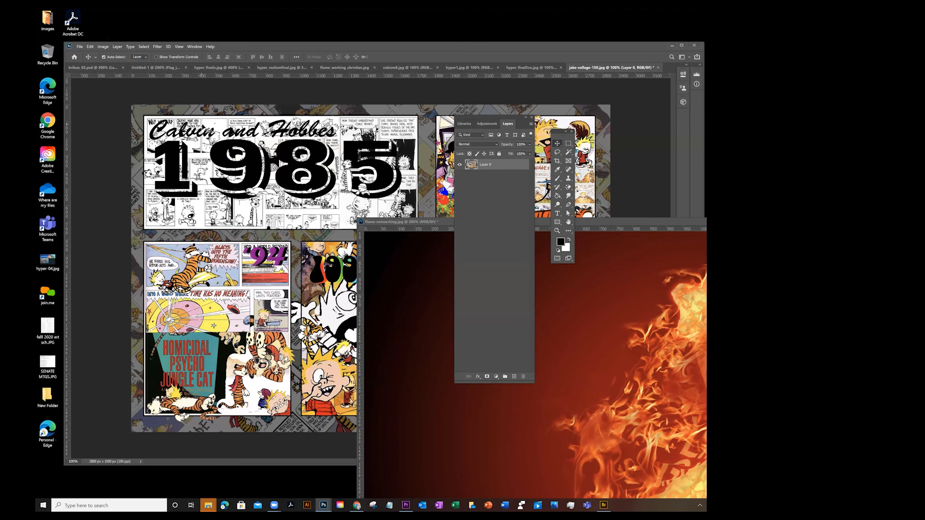
{"action": "left_click", "coordinate": [103, 47]}
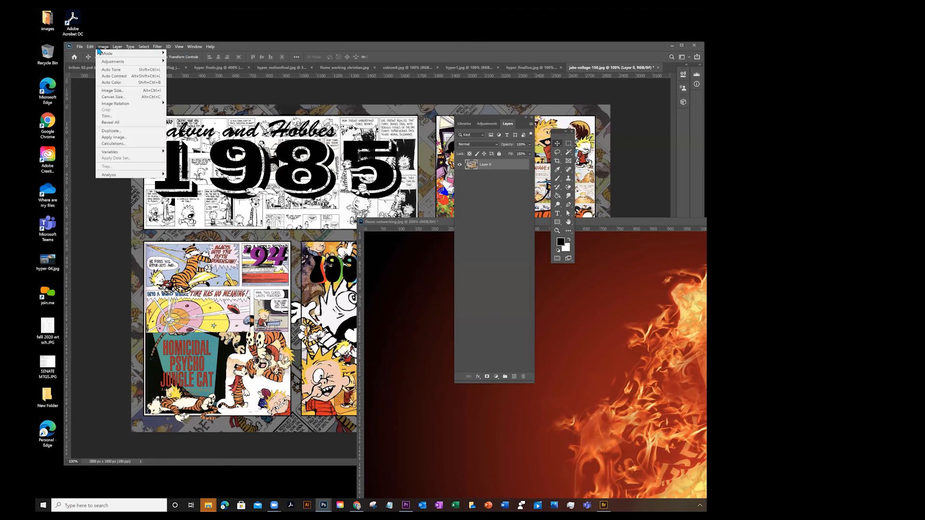
{"action": "left_click", "coordinate": [107, 91]}
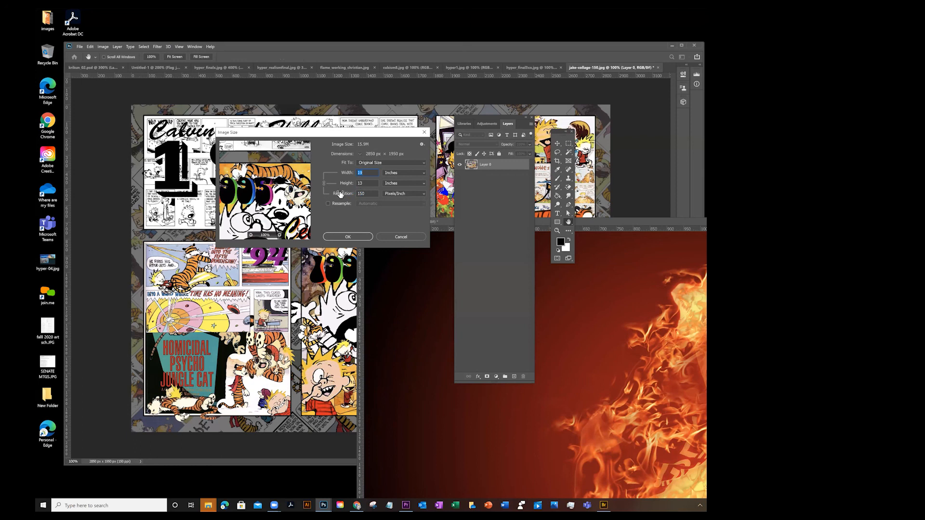
{"action": "left_click", "coordinate": [404, 237]}
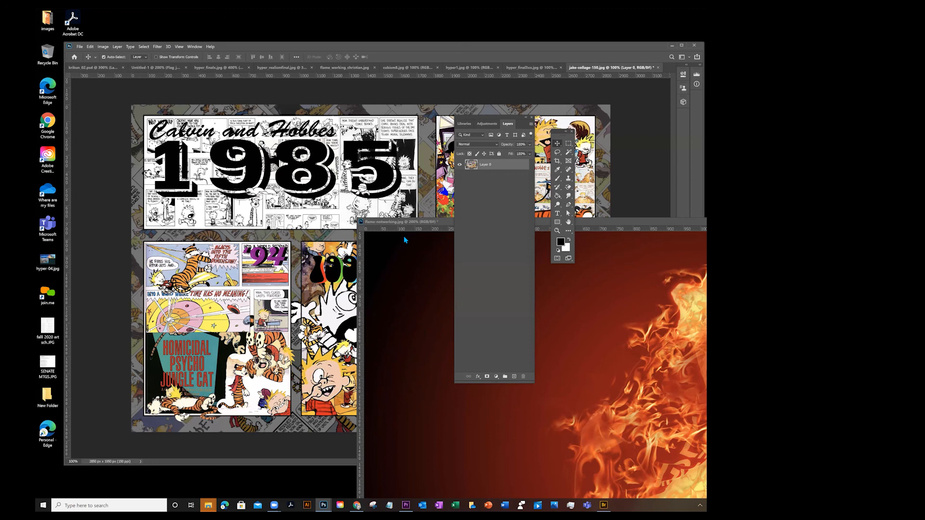
Copy the flame picture into jake-collage-150.jpg as a new layer and close the flame-networking.jpg window.
{"action": "left_click", "coordinate": [428, 222]}
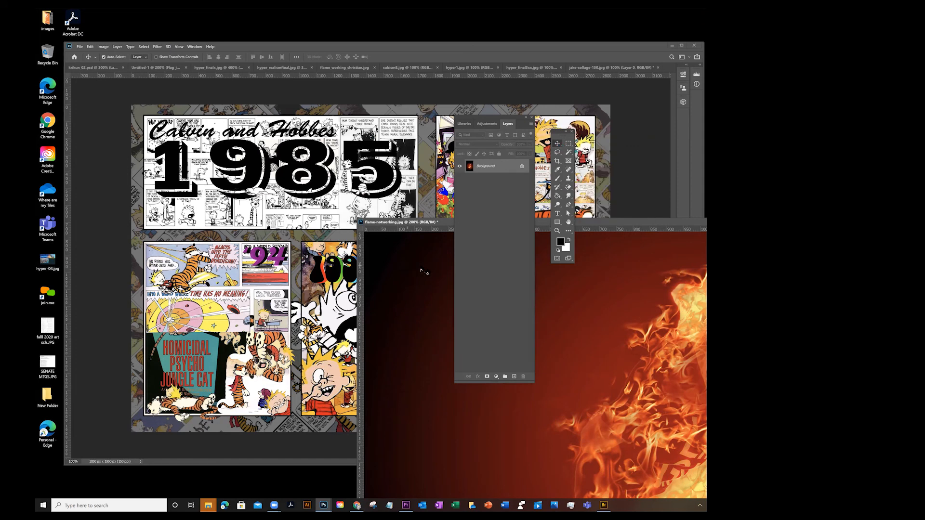
{"action": "left_click_drag", "start_coordinate": [424, 274], "coordinate": [268, 255]}
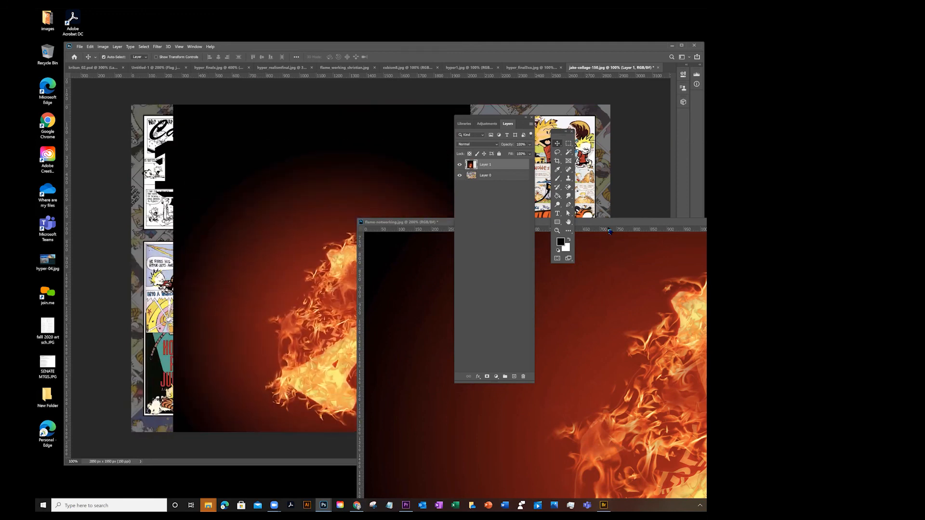
{"action": "left_click_drag", "start_coordinate": [610, 223], "coordinate": [298, 234]}
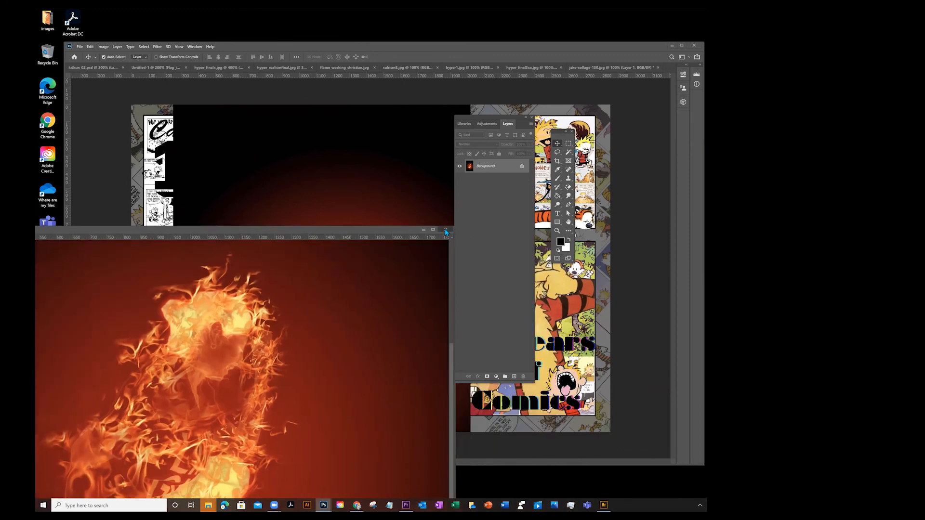
{"action": "left_click", "coordinate": [444, 230]}
{"action": "left_click", "coordinate": [414, 207]}
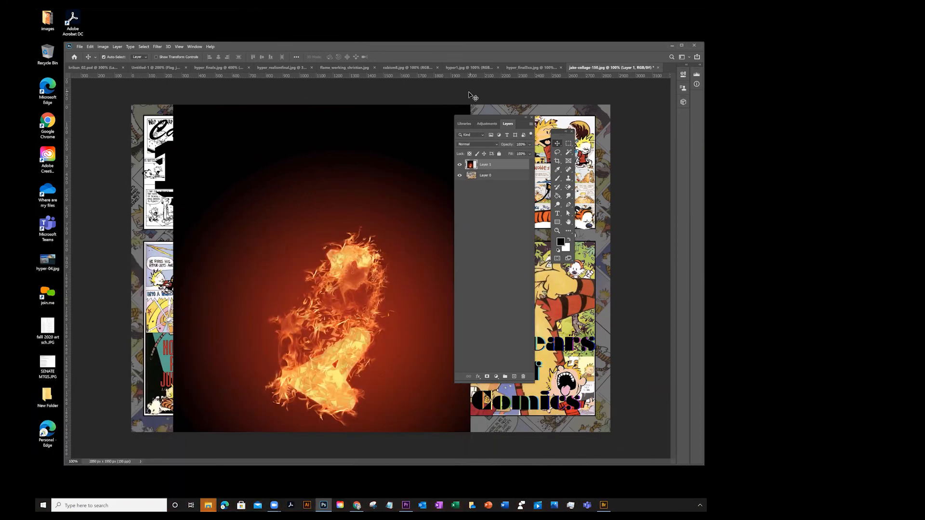
Move the Layers panel clear of the artwork and shift the flame layer up over the collage's middle.
{"action": "left_click_drag", "start_coordinate": [480, 120], "coordinate": [592, 128]}
{"action": "left_click_drag", "start_coordinate": [337, 209], "coordinate": [367, 89]}
{"action": "left_click_drag", "start_coordinate": [374, 214], "coordinate": [349, 215]}
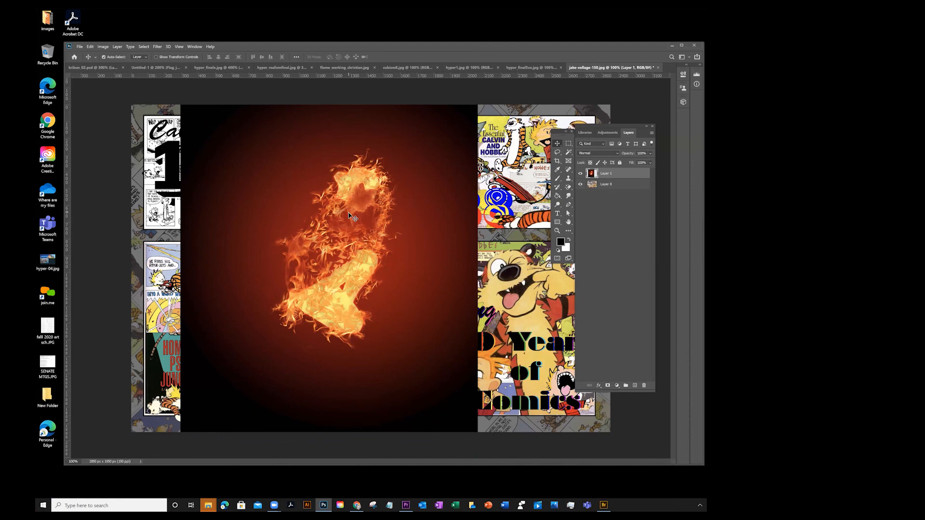
Enlarge the collage canvas to 22 by 16 inches, anchoring the existing artwork at the upper-left corner.
{"action": "left_click", "coordinate": [103, 47]}
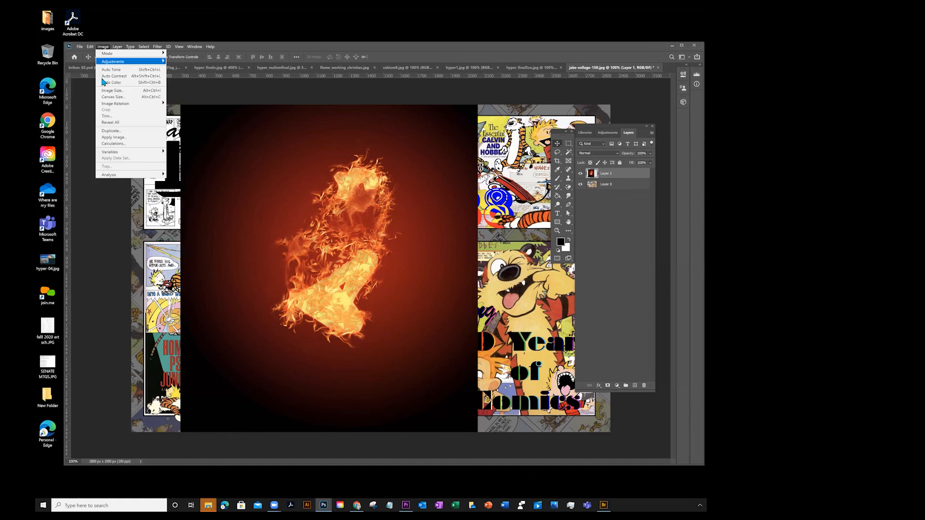
{"action": "left_click", "coordinate": [113, 96]}
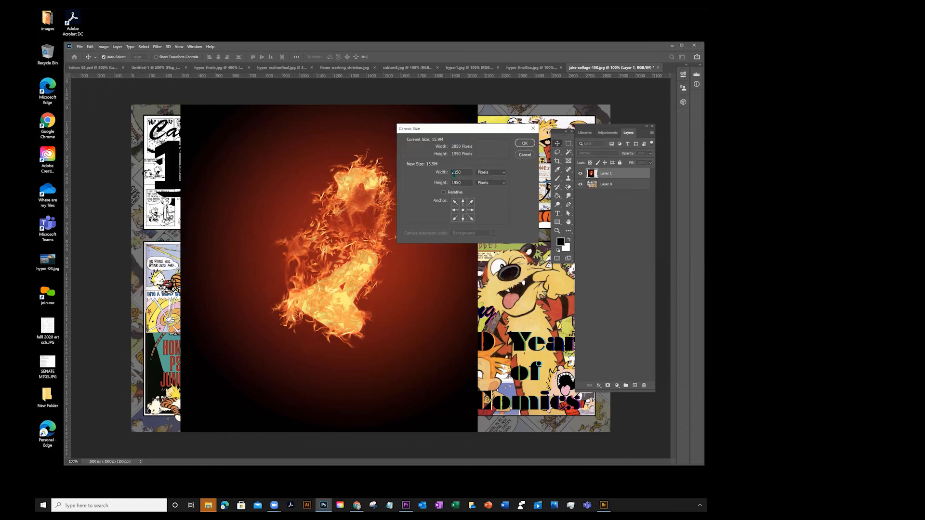
{"action": "left_click_drag", "start_coordinate": [435, 131], "coordinate": [314, 138]}
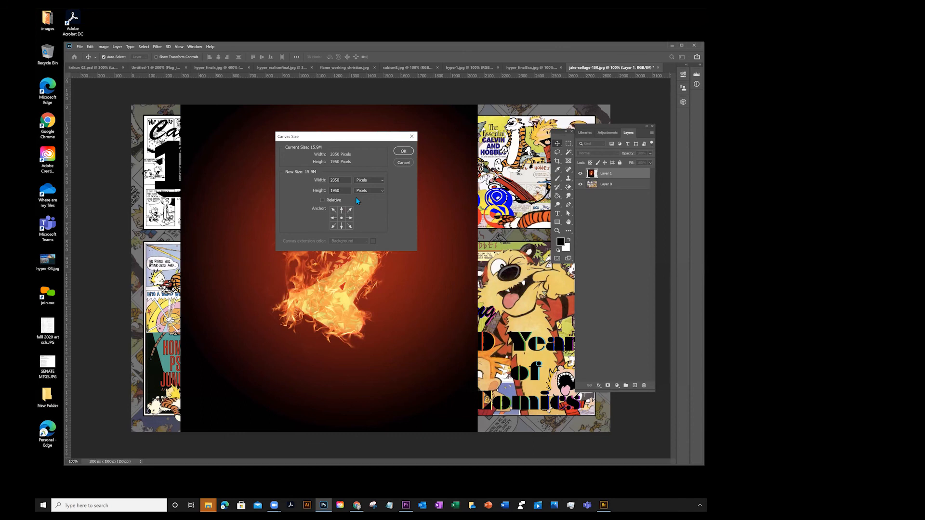
{"action": "left_click", "coordinate": [366, 181]}
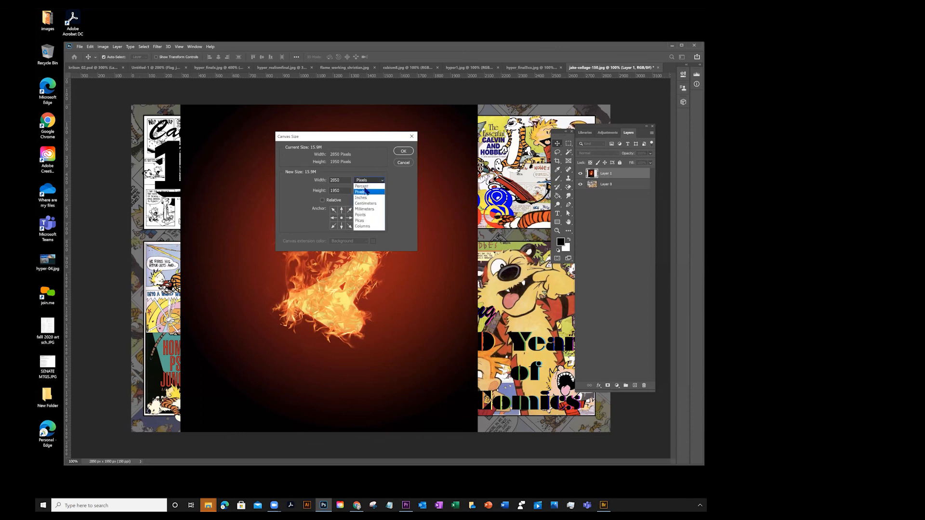
{"action": "left_click", "coordinate": [367, 194]}
{"action": "left_click_drag", "start_coordinate": [345, 182], "coordinate": [301, 175]}
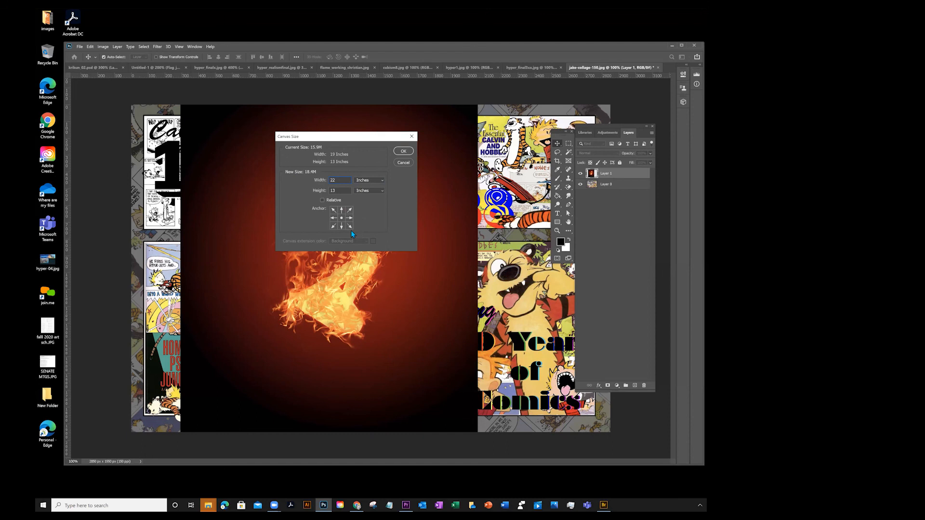
{"action": "left_click", "coordinate": [333, 210]}
{"action": "type", "text": "1"}
{"action": "left_click", "coordinate": [404, 151]}
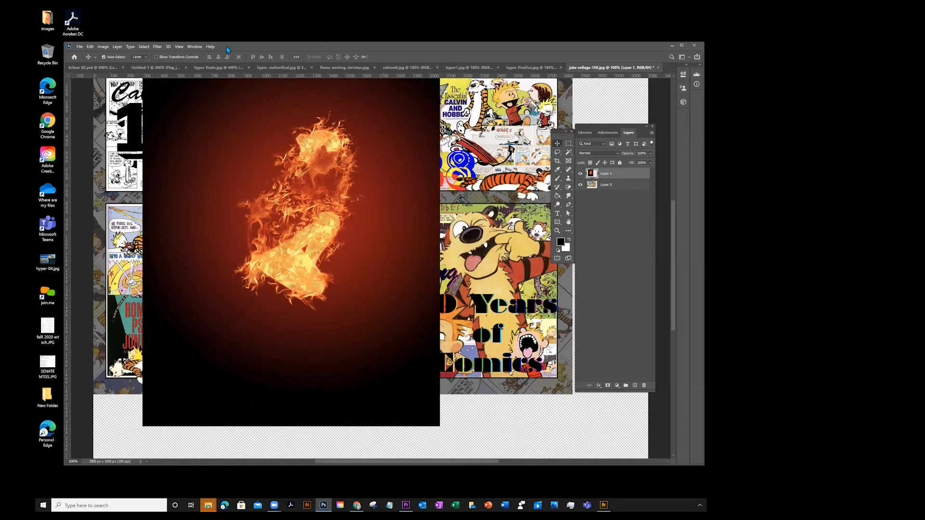
Move the flame layer down and to the right so it spans the full height of the enlarged canvas.
{"action": "left_click", "coordinate": [178, 46]}
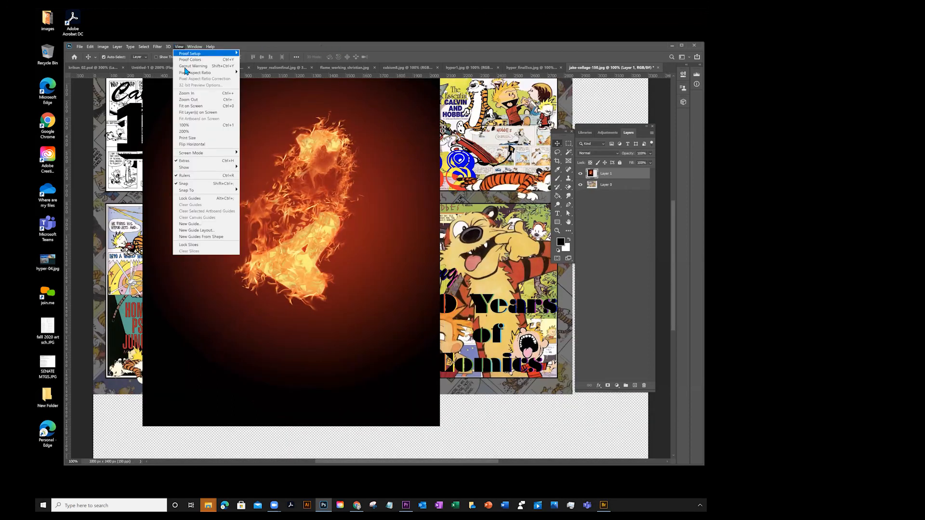
{"action": "left_click", "coordinate": [194, 105]}
{"action": "left_click", "coordinate": [178, 46]}
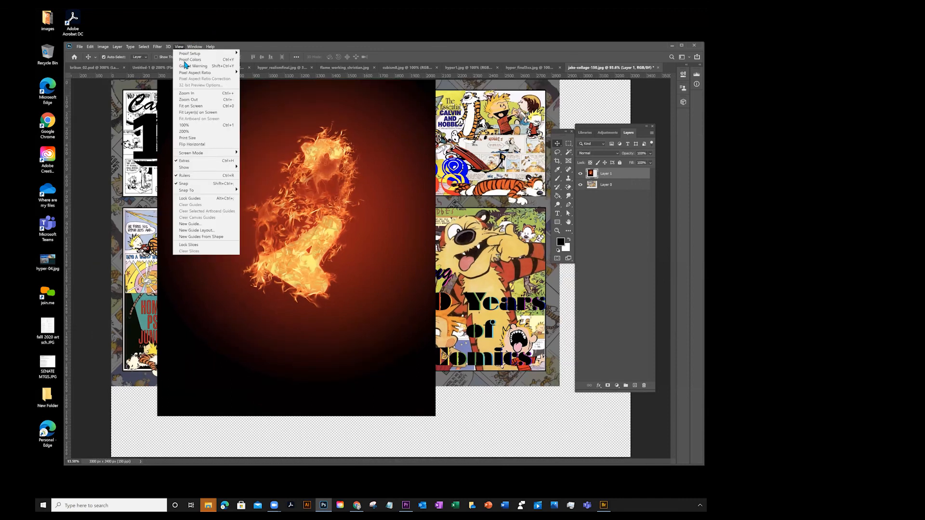
{"action": "left_click", "coordinate": [187, 100]}
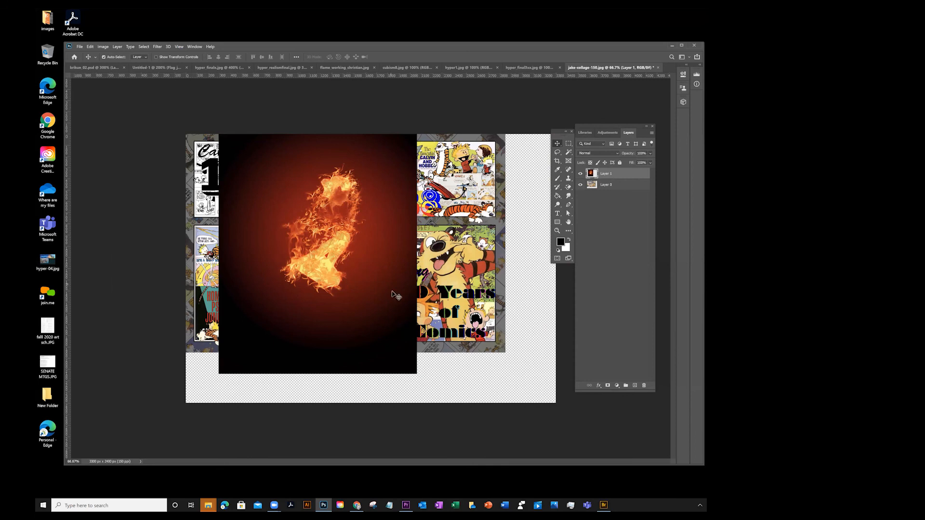
{"action": "left_click_drag", "start_coordinate": [355, 177], "coordinate": [385, 216]}
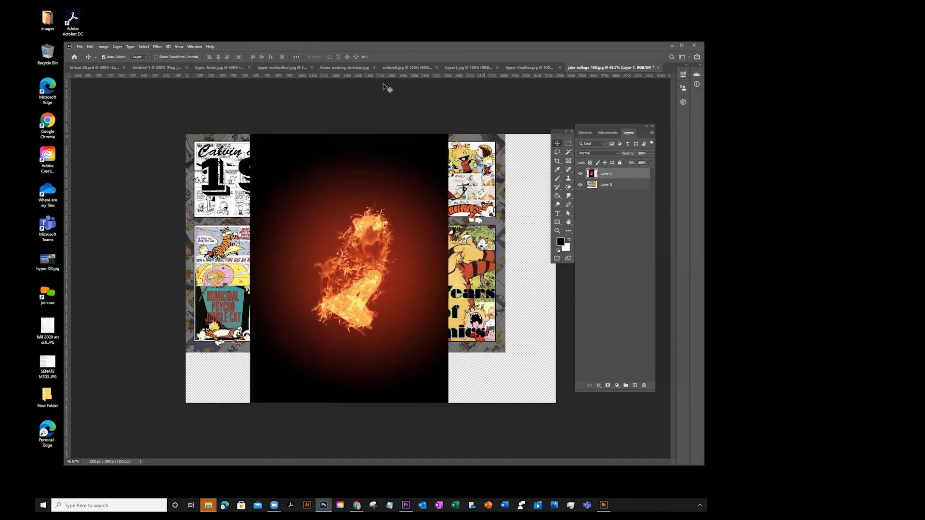
Begin a new document and switch its size units to inches.
{"action": "left_click", "coordinate": [78, 47]}
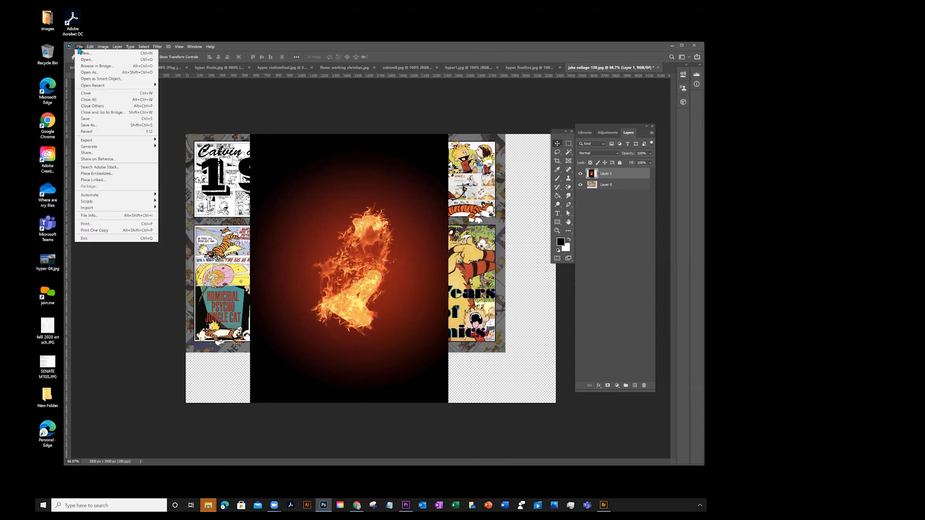
{"action": "left_click", "coordinate": [85, 53]}
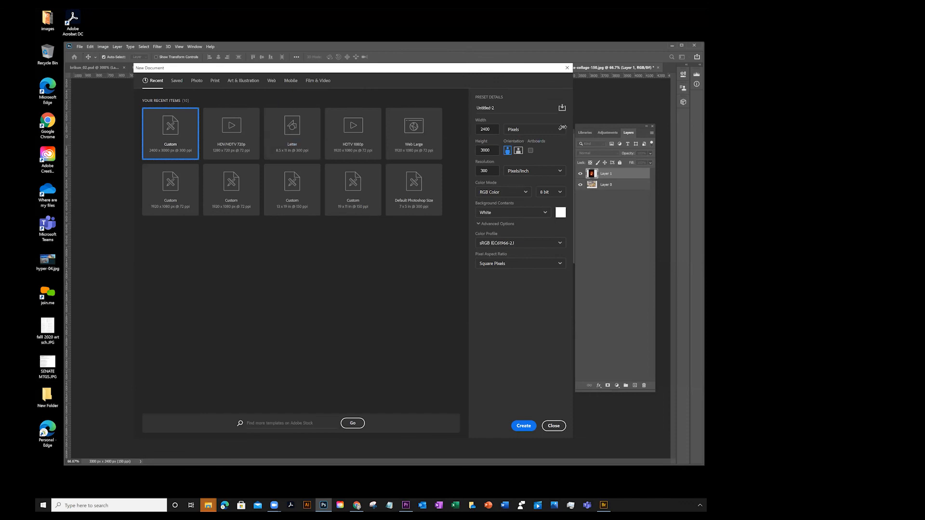
{"action": "left_click", "coordinate": [517, 129]}
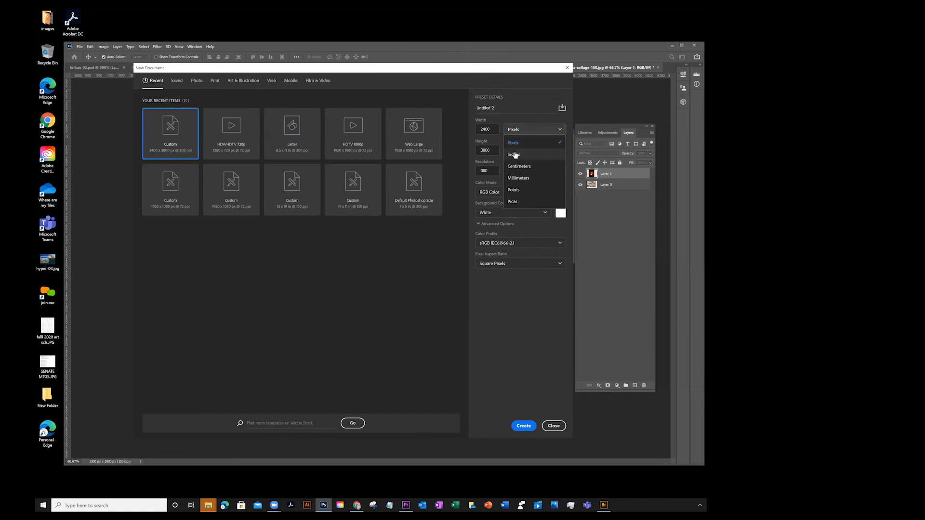
{"action": "left_click", "coordinate": [516, 155]}
Set the new document to 13 by 19 inches at 150 pixels/inch in RGB Color with transparent background contents.
{"action": "left_click_drag", "start_coordinate": [495, 128], "coordinate": [429, 124]}
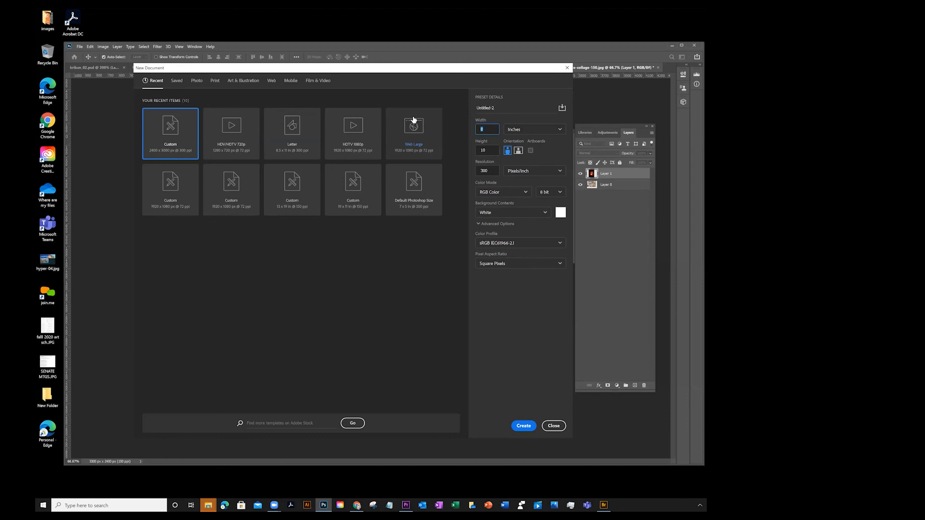
{"action": "type", "text": "12"}
{"action": "left_click_drag", "start_coordinate": [492, 129], "coordinate": [464, 151]}
{"action": "type", "text": "13"}
{"action": "left_click_drag", "start_coordinate": [496, 173], "coordinate": [463, 172]}
{"action": "type", "text": "150"}
{"action": "left_click", "coordinate": [512, 193]}
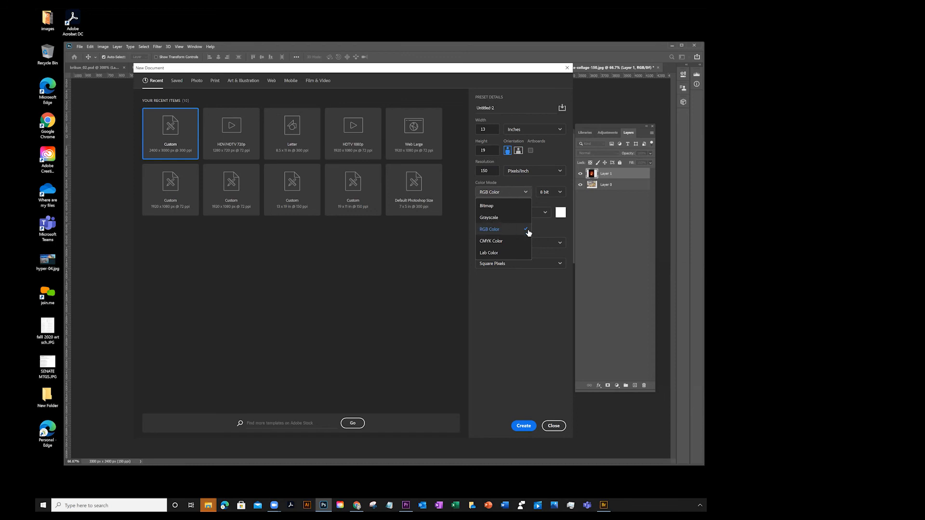
{"action": "left_click", "coordinate": [527, 323]}
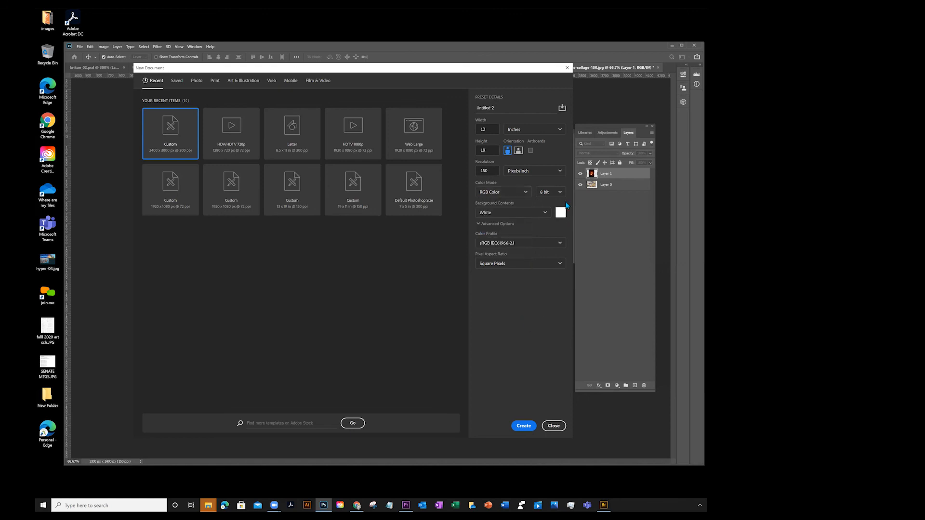
{"action": "left_click", "coordinate": [516, 213]}
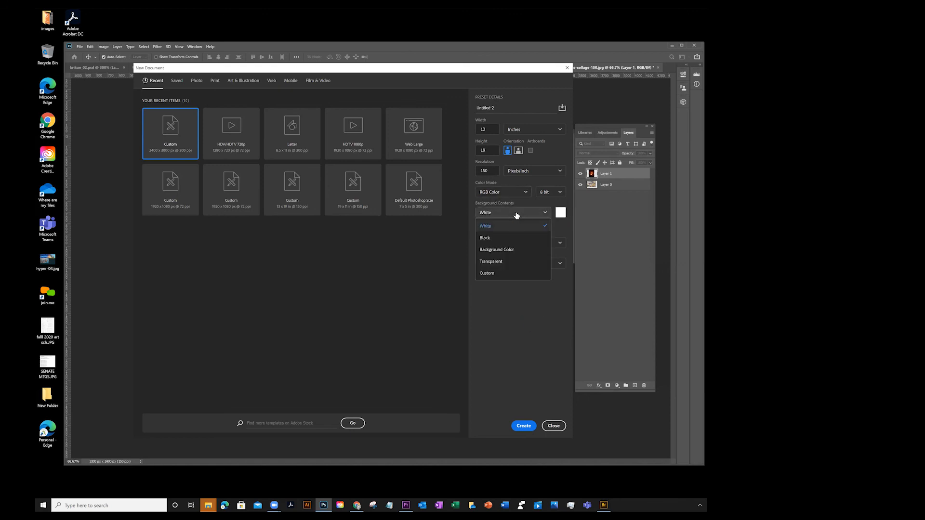
{"action": "left_click", "coordinate": [492, 263]}
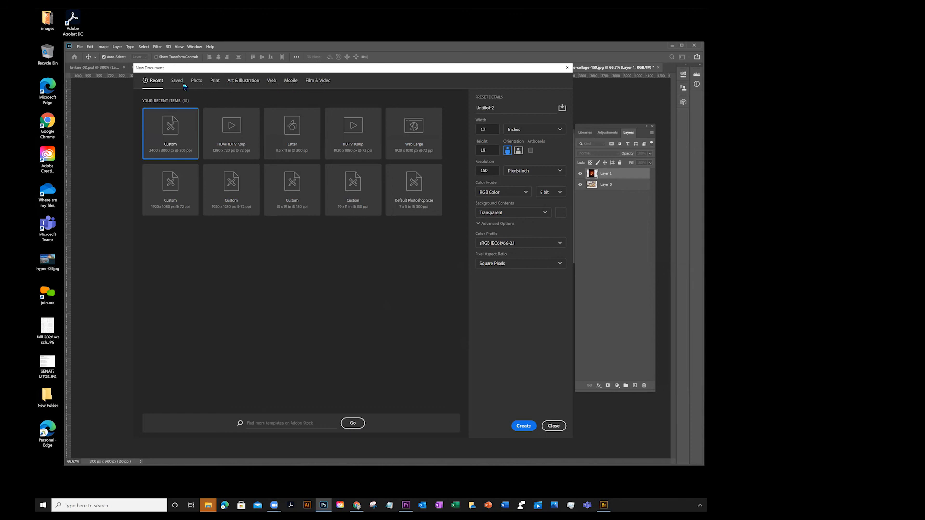
Compare the default size, unit and resolution settings of the Mobile, Web, Print and Recent document presets.
{"action": "left_click", "coordinate": [291, 81]}
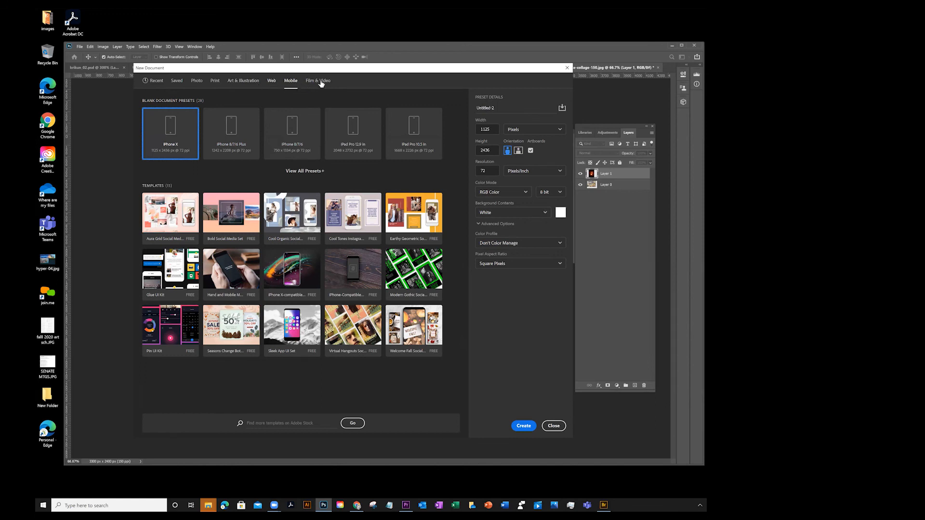
{"action": "left_click", "coordinate": [272, 81]}
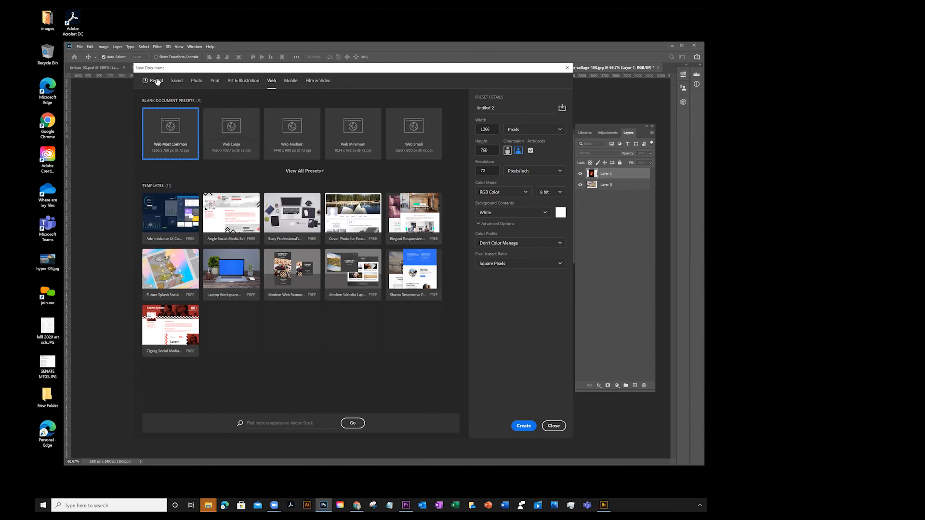
{"action": "left_click", "coordinate": [212, 81]}
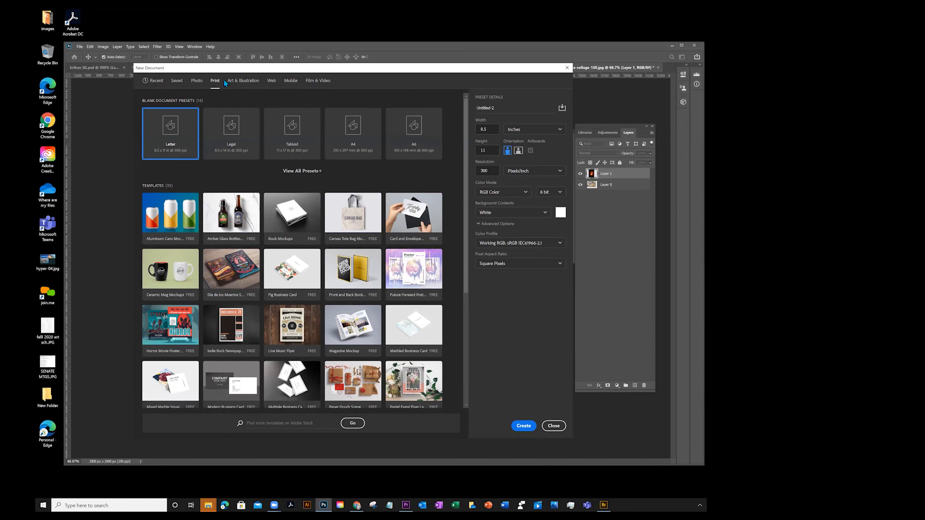
{"action": "left_click", "coordinate": [271, 81]}
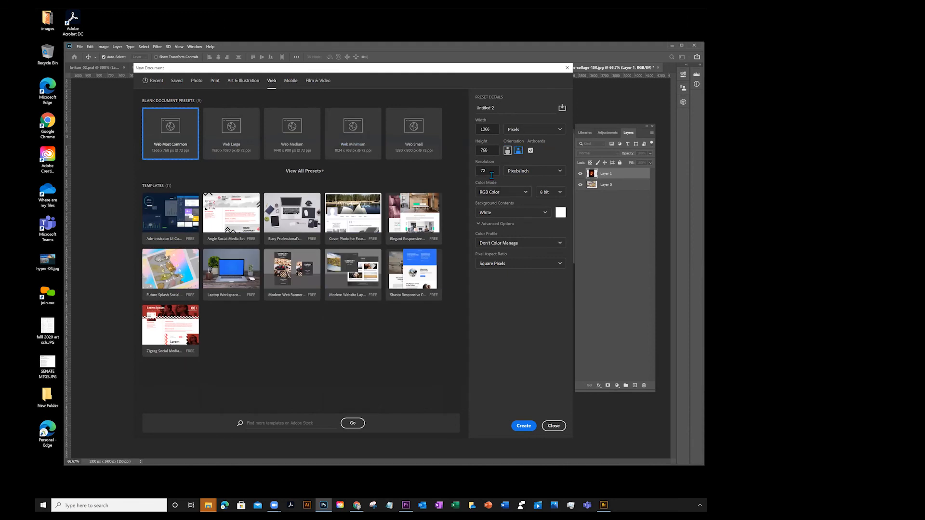
{"action": "left_click", "coordinate": [214, 83]}
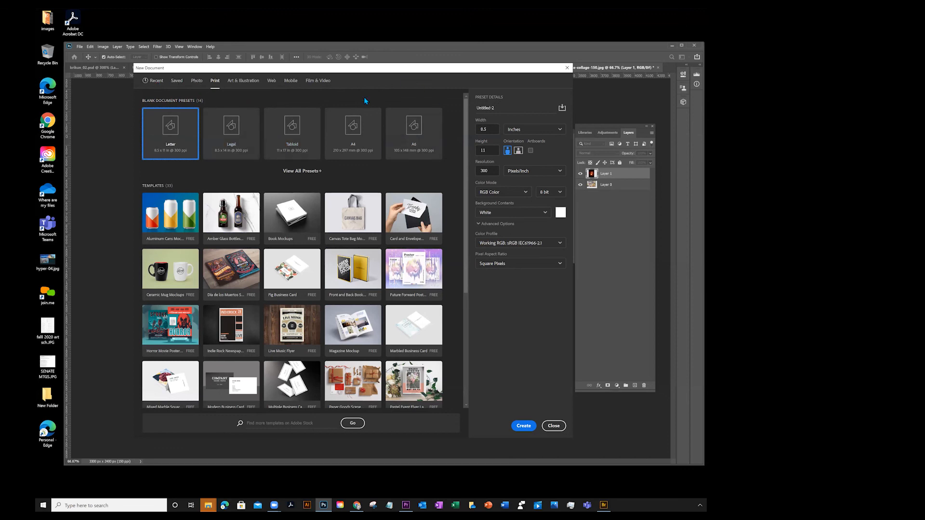
{"action": "left_click", "coordinate": [154, 81]}
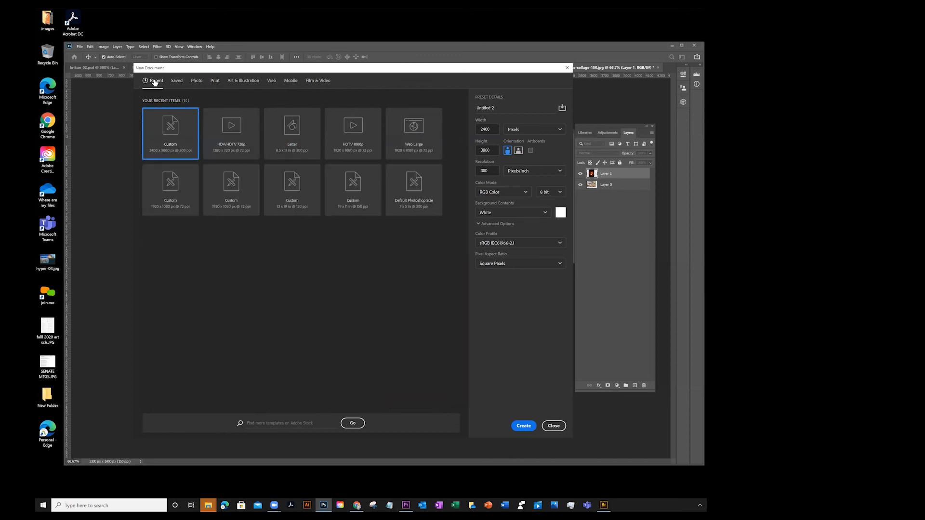
Starting from the Print presets, create a 13 by 19 inch document at 150 pixels/inch with a transparent background.
{"action": "left_click", "coordinate": [214, 82]}
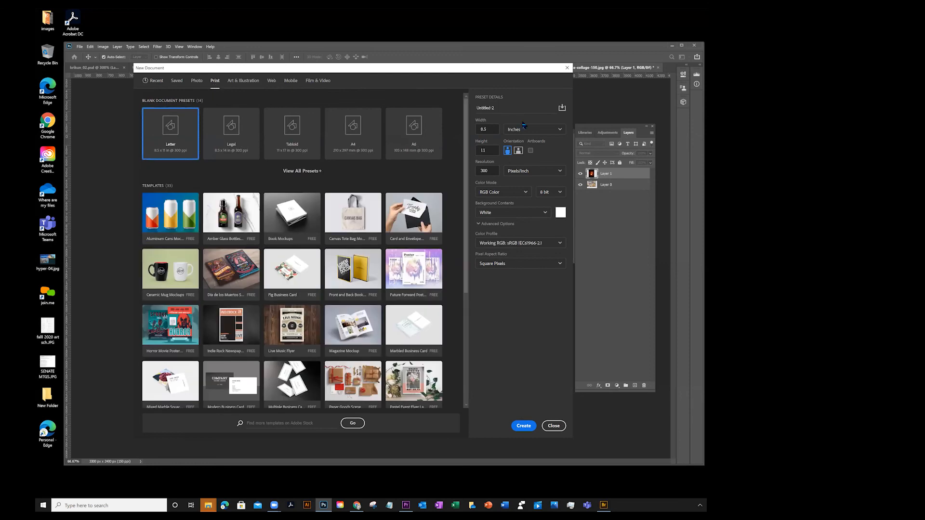
{"action": "left_click_drag", "start_coordinate": [491, 130], "coordinate": [442, 130]}
{"action": "type", "text": "13"}
{"action": "left_click_drag", "start_coordinate": [490, 150], "coordinate": [435, 159]}
{"action": "type", "text": "19"}
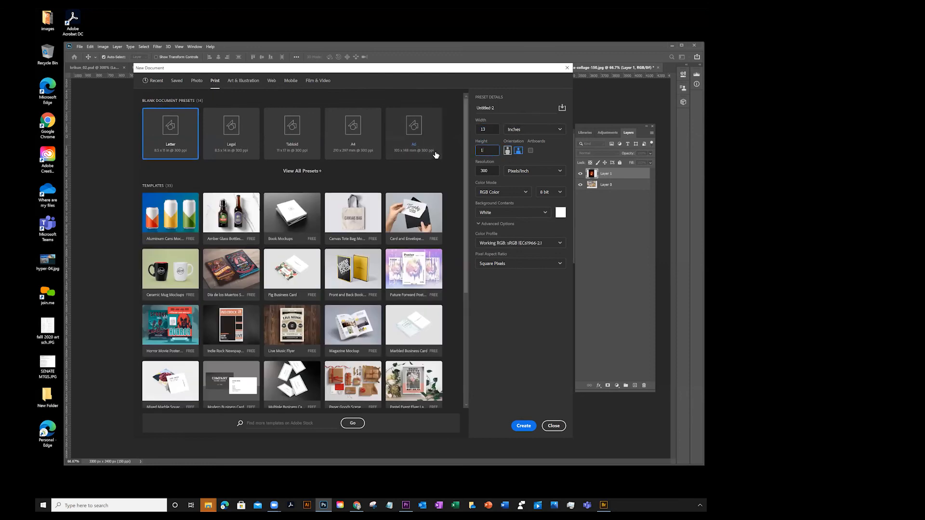
{"action": "left_click_drag", "start_coordinate": [490, 171], "coordinate": [409, 173]}
{"action": "type", "text": "150"}
{"action": "left_click", "coordinate": [510, 211]}
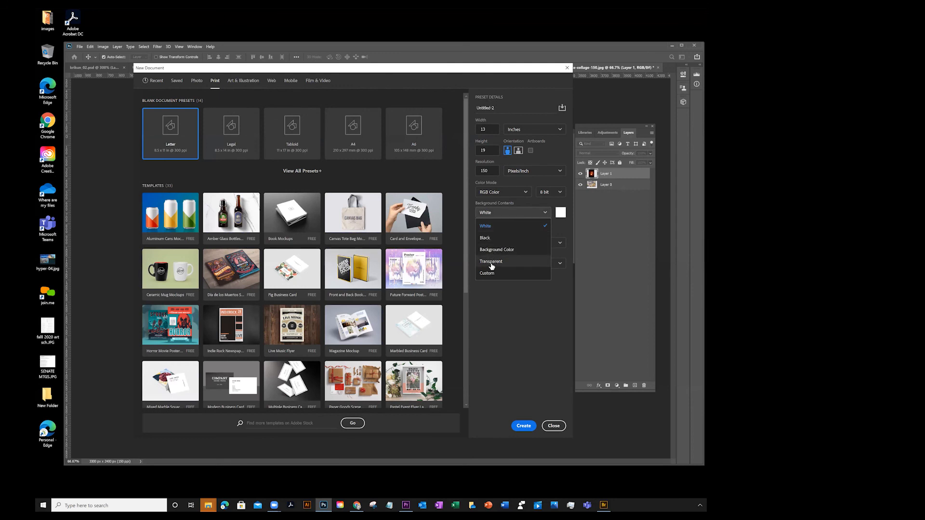
{"action": "left_click", "coordinate": [490, 264]}
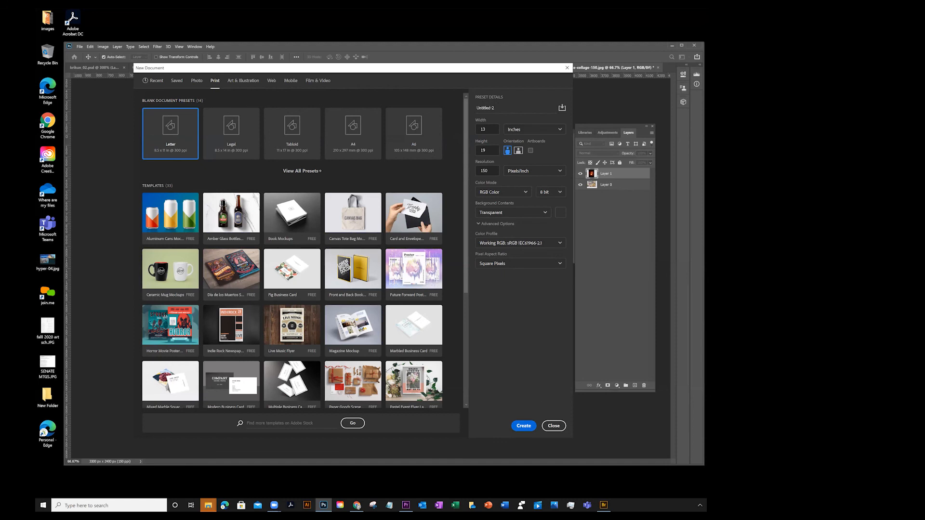
{"action": "left_click", "coordinate": [523, 425]}
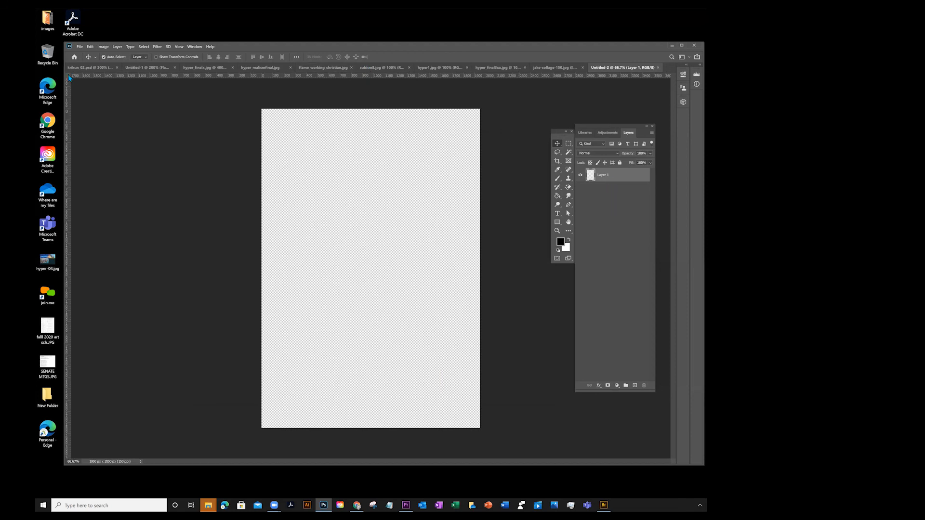
Review the gridline spacing and subdivisions in the Guides, Grid & Slices preferences, moving the dialog off the upper canvas.
{"action": "left_click", "coordinate": [90, 47]}
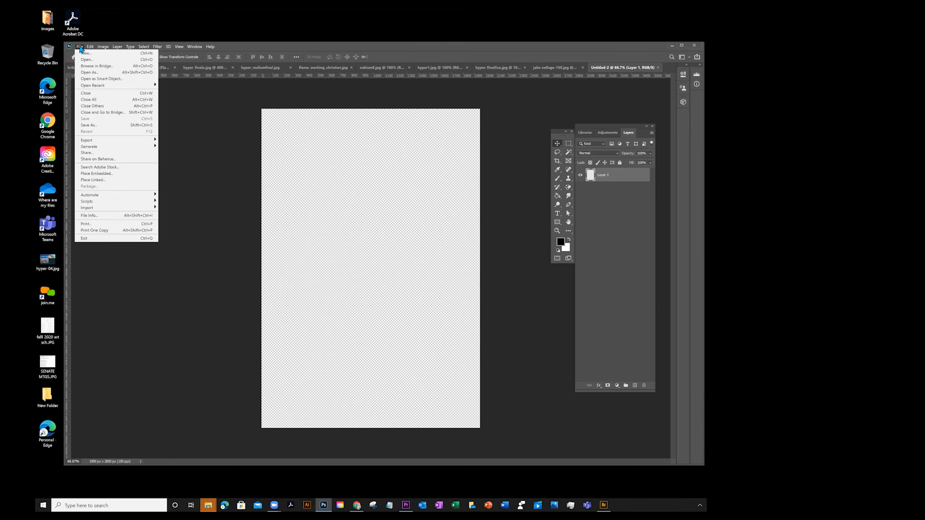
{"action": "left_click", "coordinate": [79, 48]}
{"action": "left_click", "coordinate": [79, 48]}
{"action": "mouse_move", "coordinate": [90, 48]}
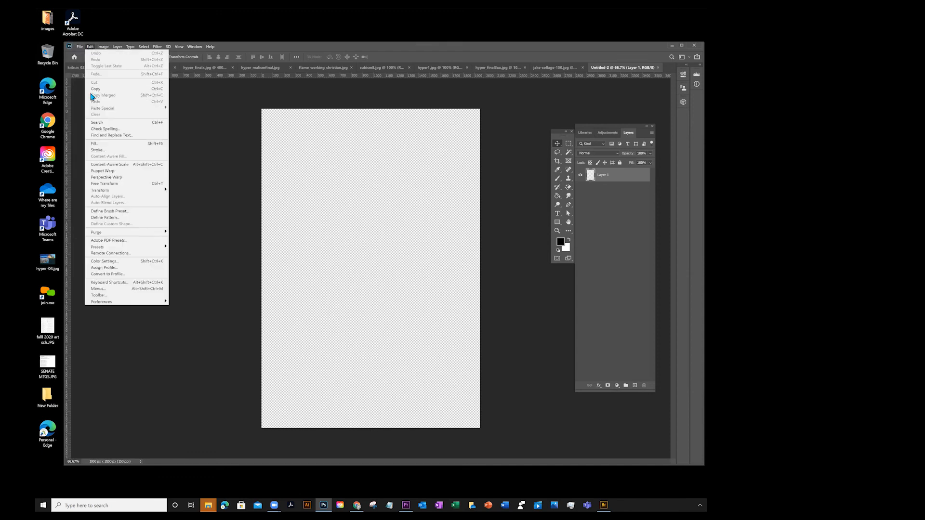
{"action": "mouse_move", "coordinate": [104, 304]}
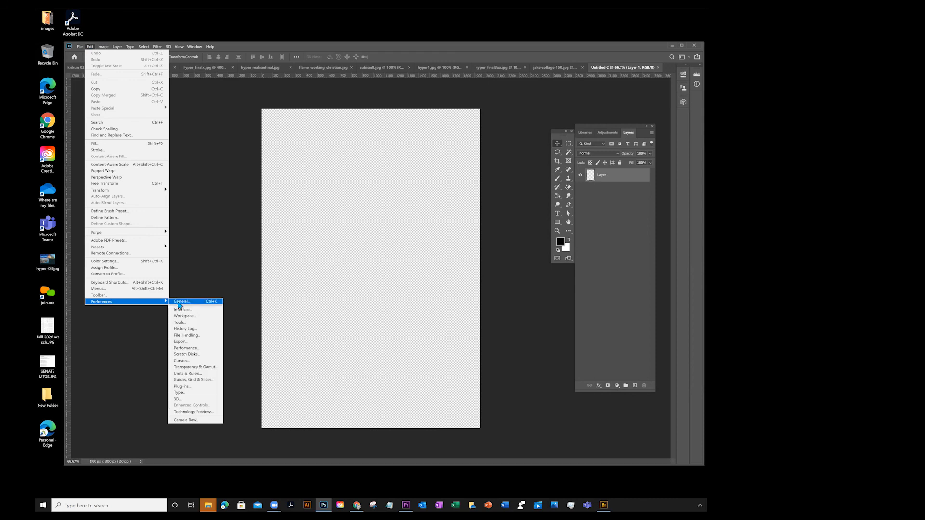
{"action": "left_click", "coordinate": [191, 386]}
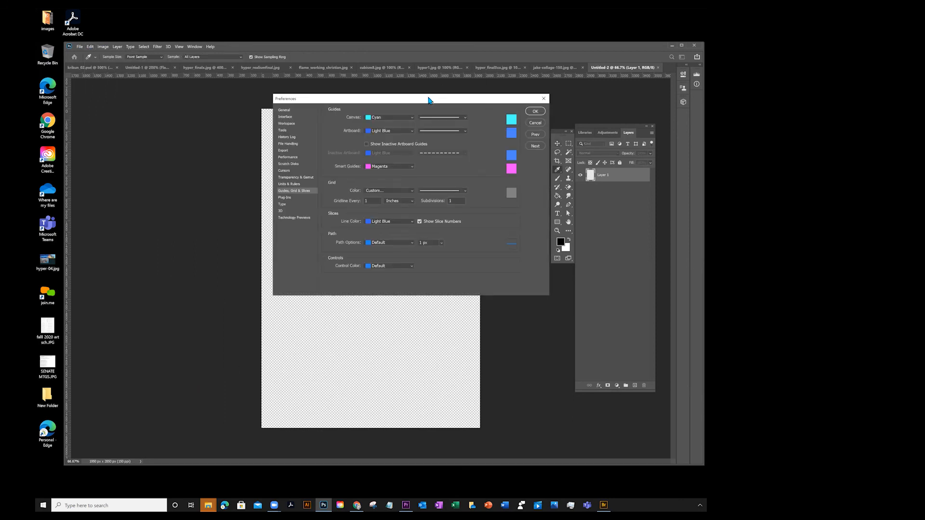
{"action": "left_click_drag", "start_coordinate": [409, 105], "coordinate": [303, 200]}
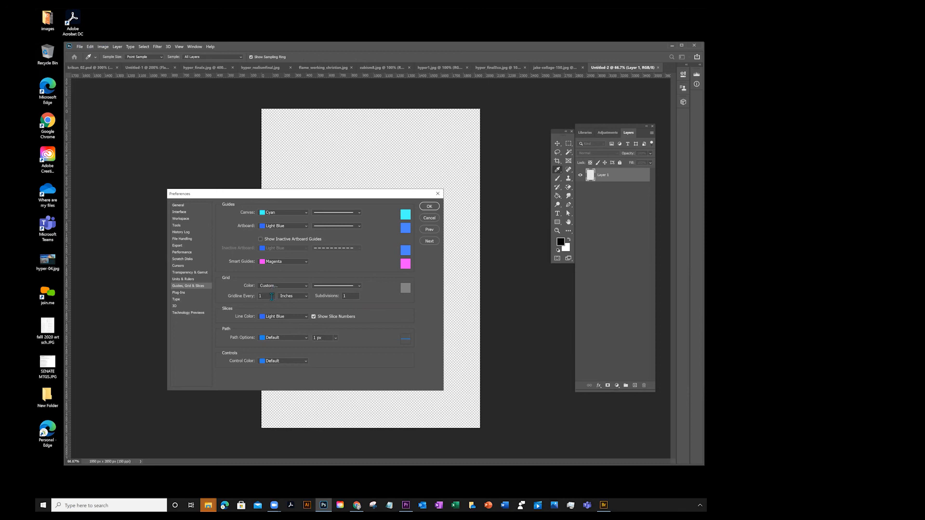
{"action": "left_click", "coordinate": [428, 207]}
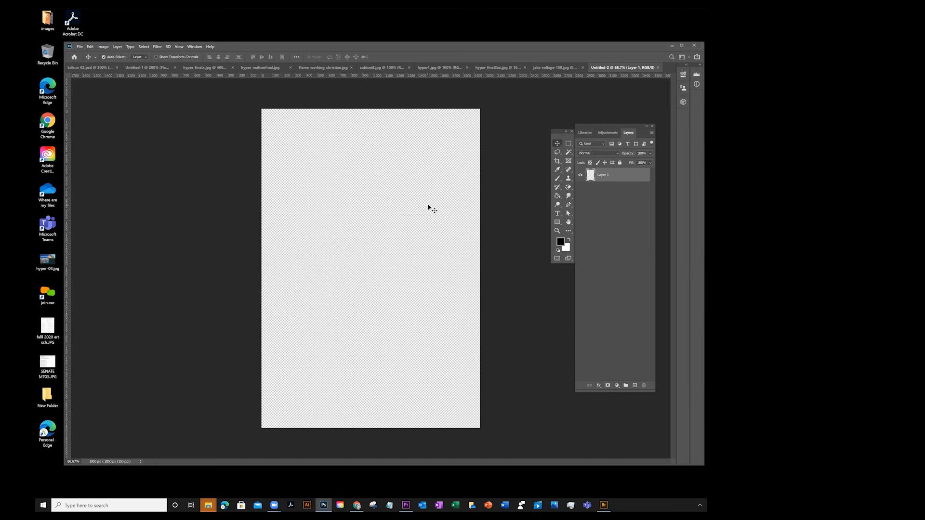
Show the grid over the blank canvas.
{"action": "left_click", "coordinate": [178, 47]}
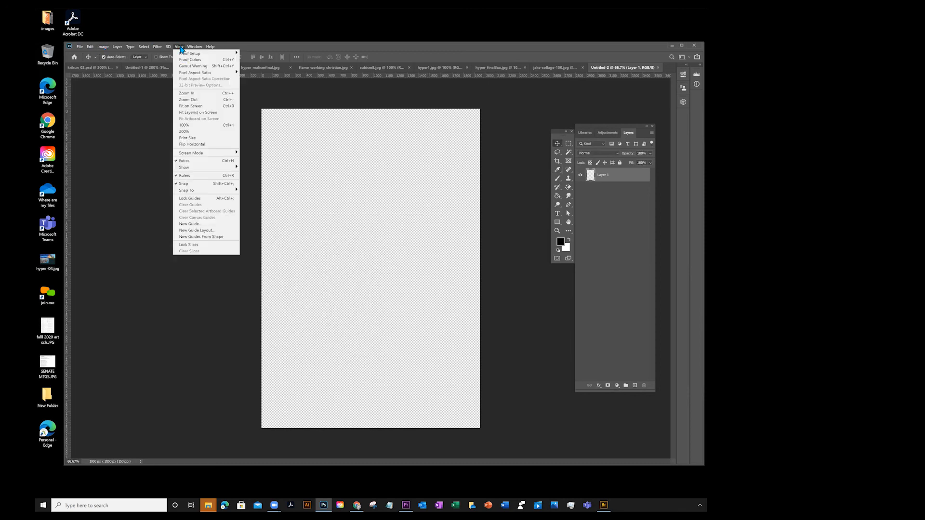
{"action": "mouse_move", "coordinate": [187, 168]}
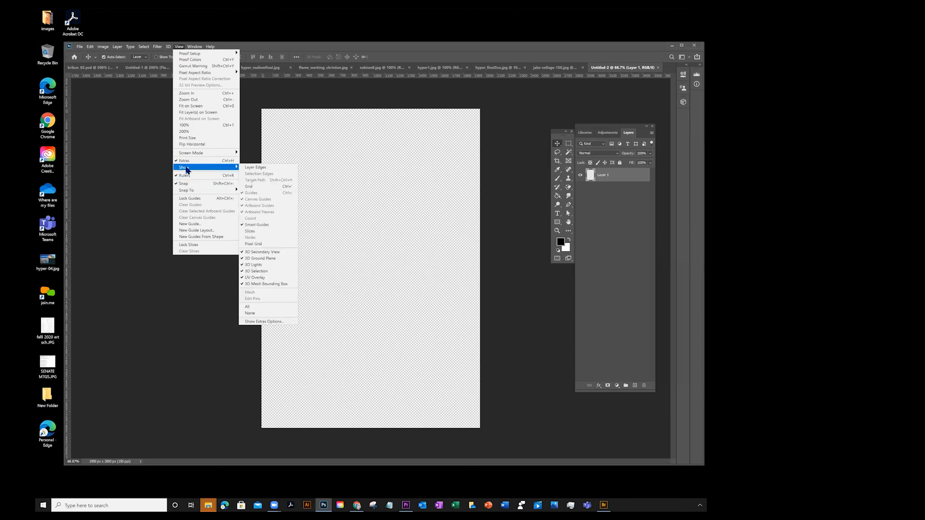
{"action": "left_click", "coordinate": [248, 186]}
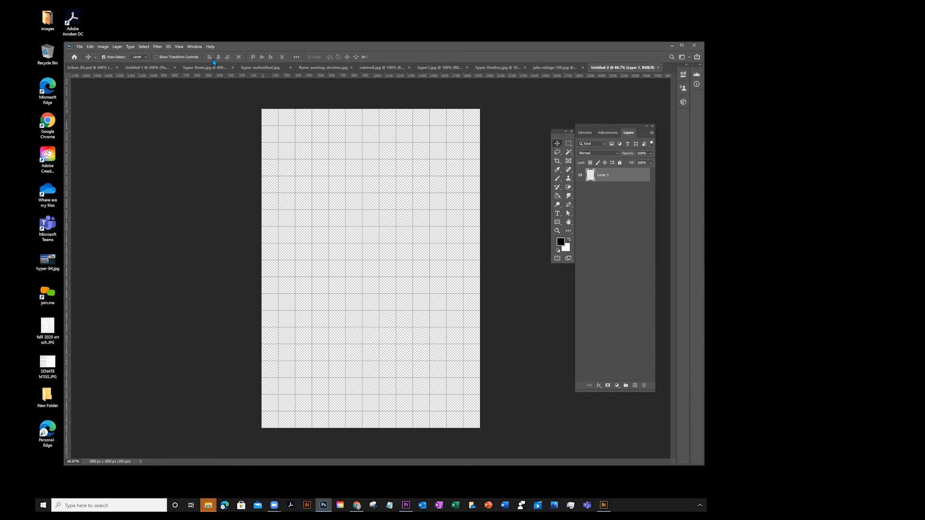
Switch the Rectangular Marquee style from Fixed Size to Normal and try a full-height selection along the 3-inch vertical gridline.
{"action": "left_click_drag", "start_coordinate": [553, 133], "coordinate": [498, 129]}
{"action": "left_click", "coordinate": [513, 140]}
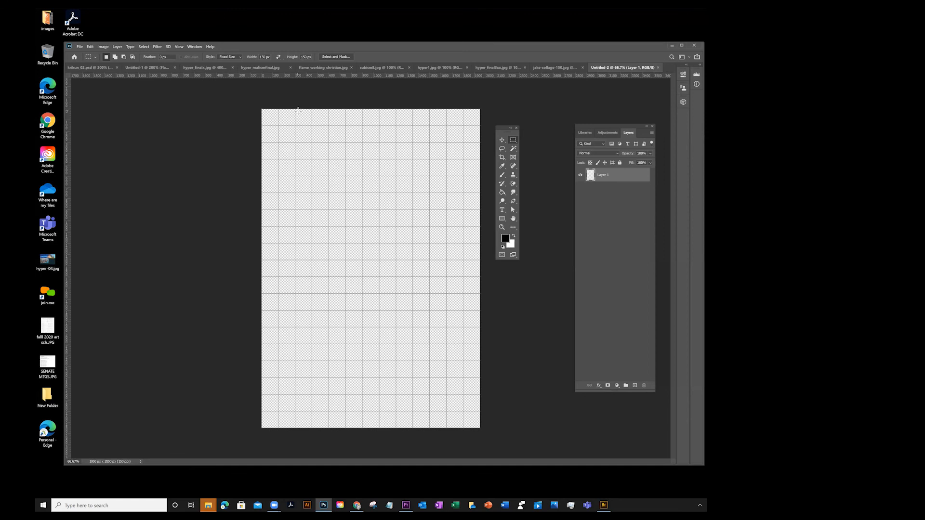
{"action": "left_click_drag", "start_coordinate": [295, 109], "coordinate": [297, 306]}
{"action": "left_click", "coordinate": [229, 57]}
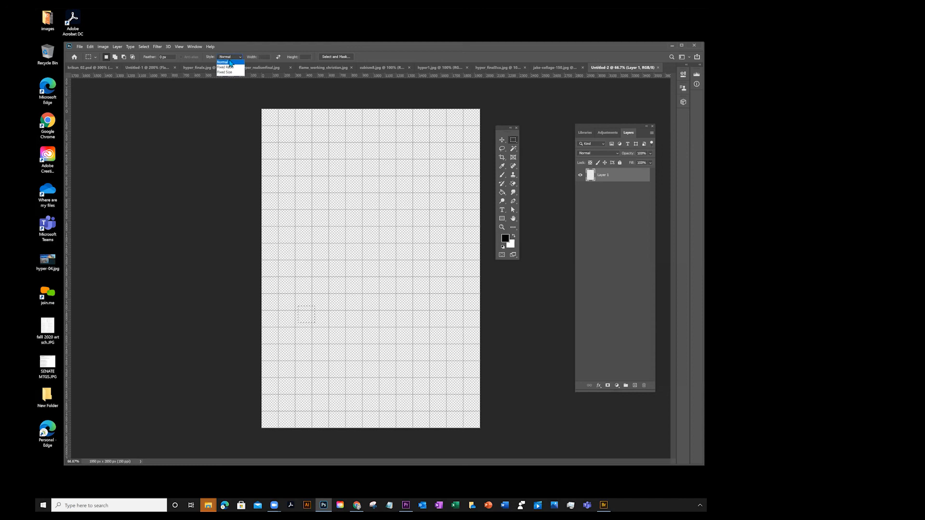
{"action": "left_click", "coordinate": [226, 62]}
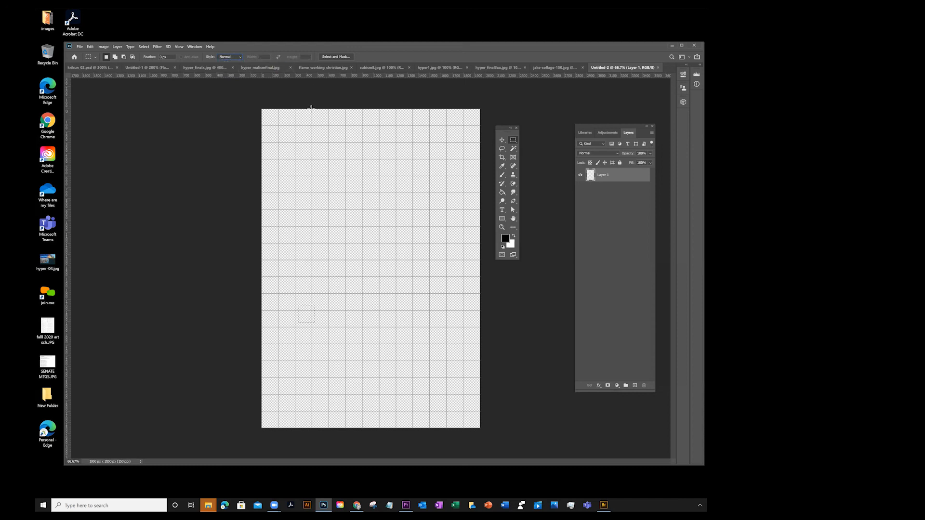
{"action": "left_click_drag", "start_coordinate": [312, 110], "coordinate": [314, 428]}
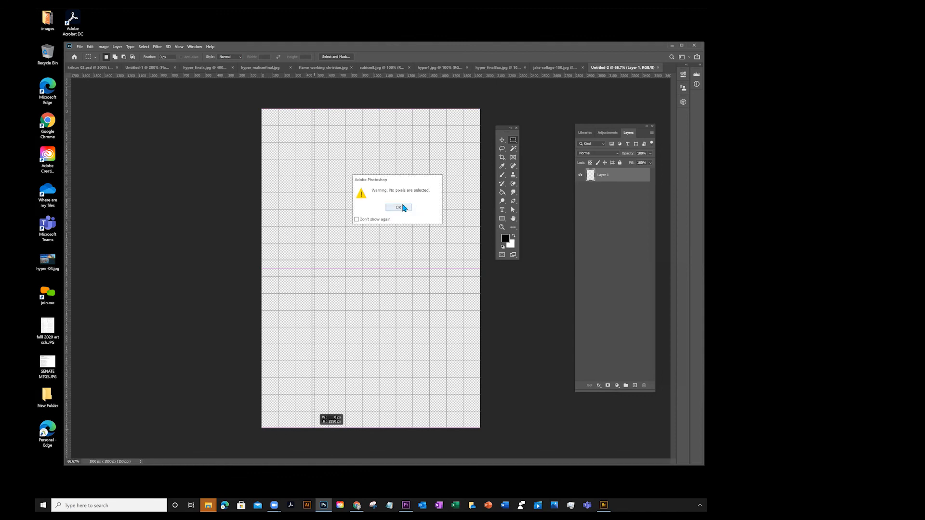
{"action": "left_click", "coordinate": [400, 207]}
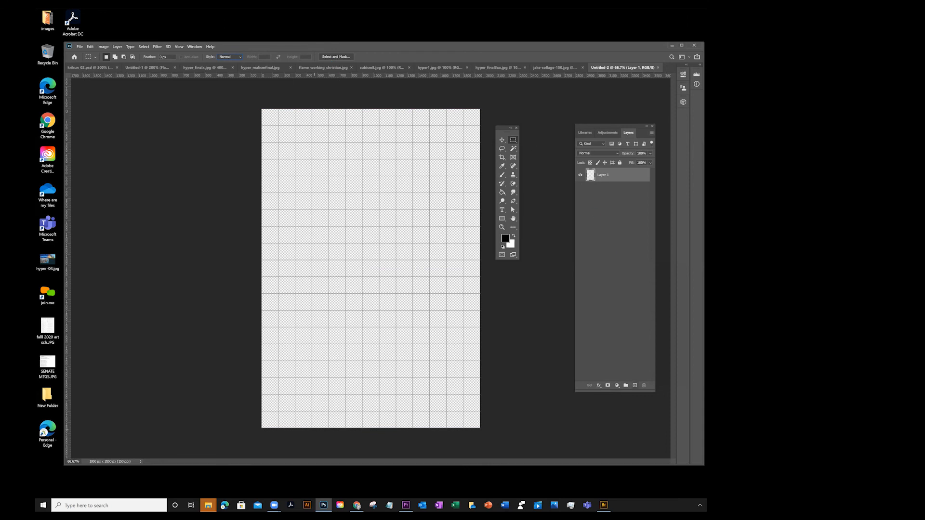
On a new layer, select a narrow full-height strip along the fourth vertical gridline, and make white the foreground color.
{"action": "left_click", "coordinate": [634, 385]}
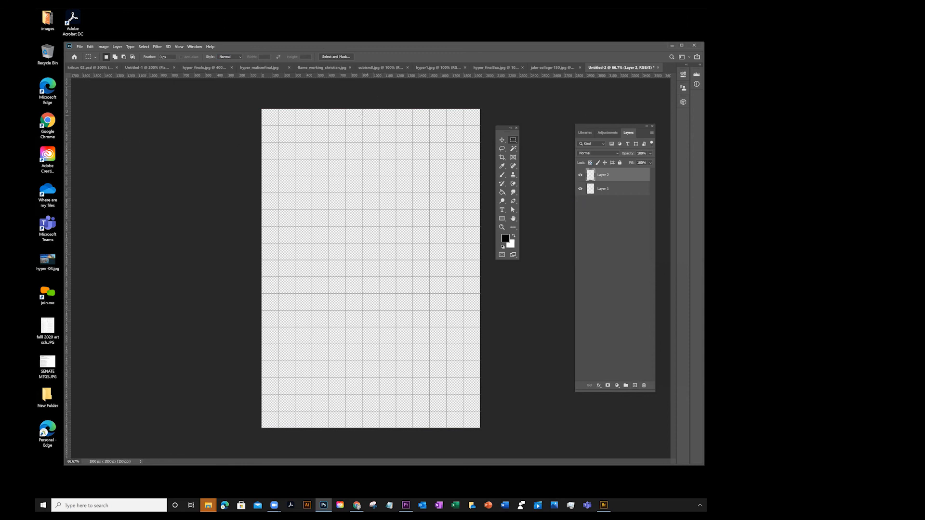
{"action": "left_click_drag", "start_coordinate": [327, 109], "coordinate": [332, 428]}
{"action": "left_click_drag", "start_coordinate": [499, 128], "coordinate": [209, 117]}
{"action": "left_click", "coordinate": [223, 225]}
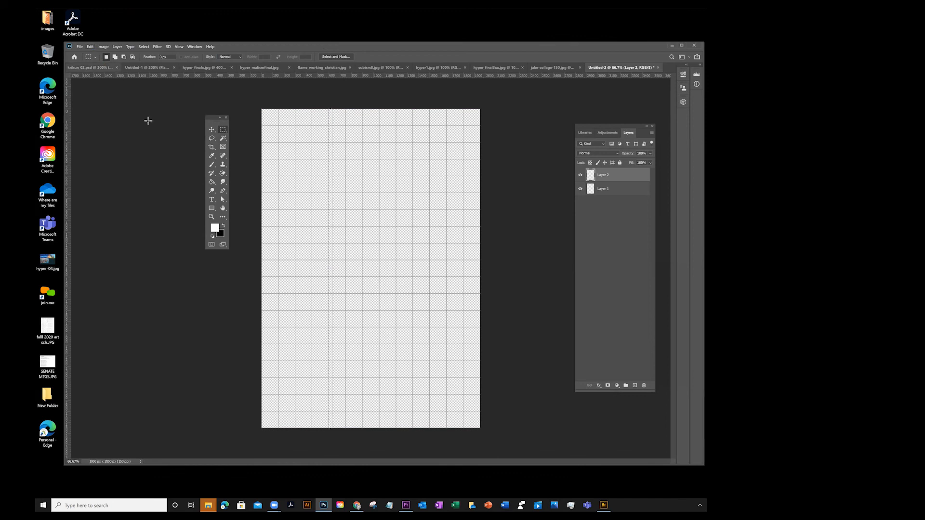
Try filling the strip selection with white using the Paint Bucket, and undo the fill.
{"action": "left_click", "coordinate": [214, 184]}
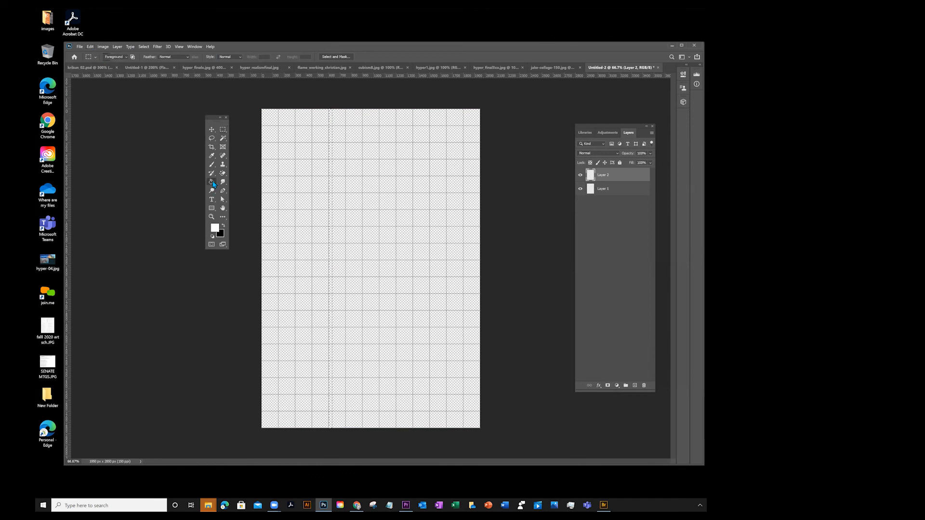
{"action": "left_click", "coordinate": [331, 174]}
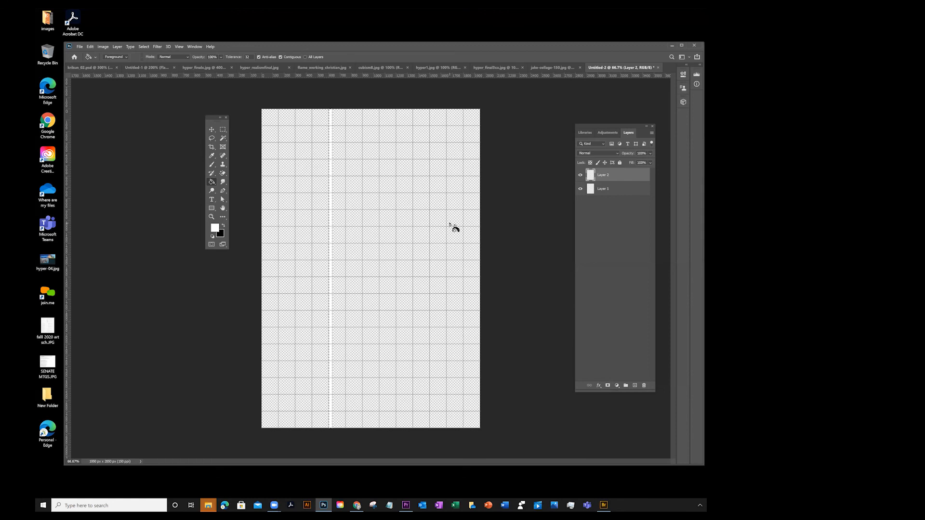
{"action": "key", "text": "ctrl+z"}
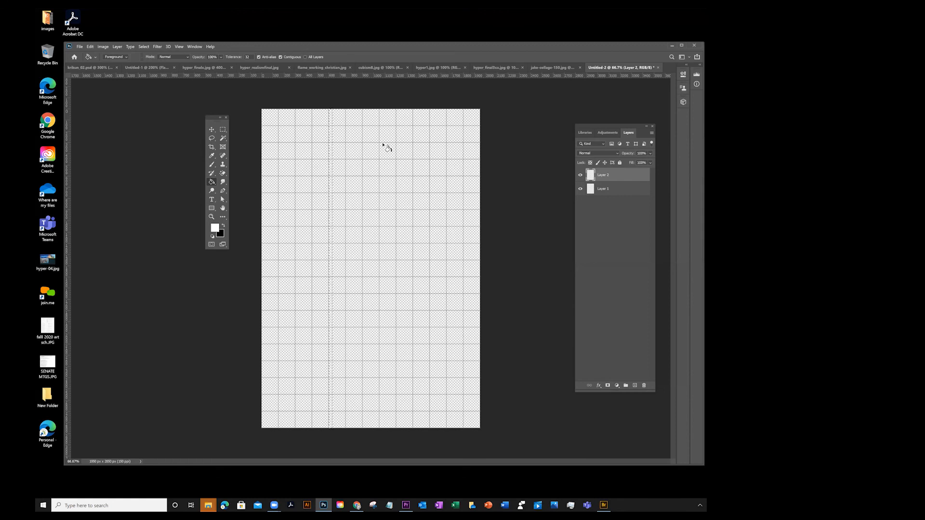
Use the Fill command to fill the strip selection with the Foreground Color in Normal mode at 100% opacity, and deselect it.
{"action": "left_click", "coordinate": [90, 46]}
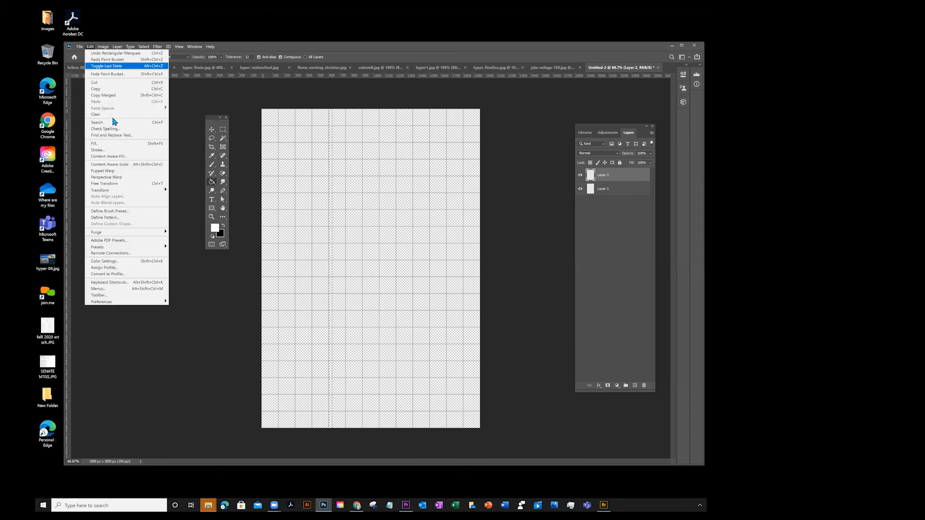
{"action": "left_click", "coordinate": [102, 145]}
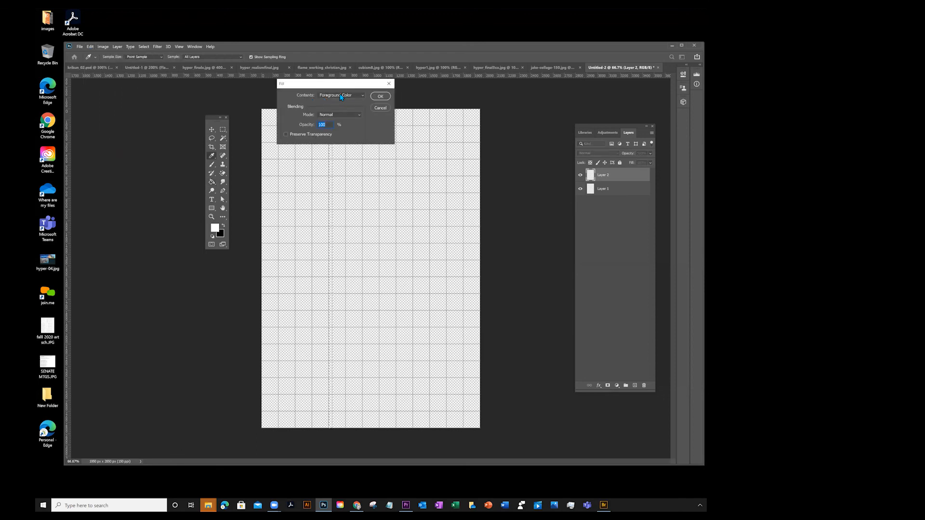
{"action": "left_click", "coordinate": [380, 97]}
{"action": "key", "text": "g"}
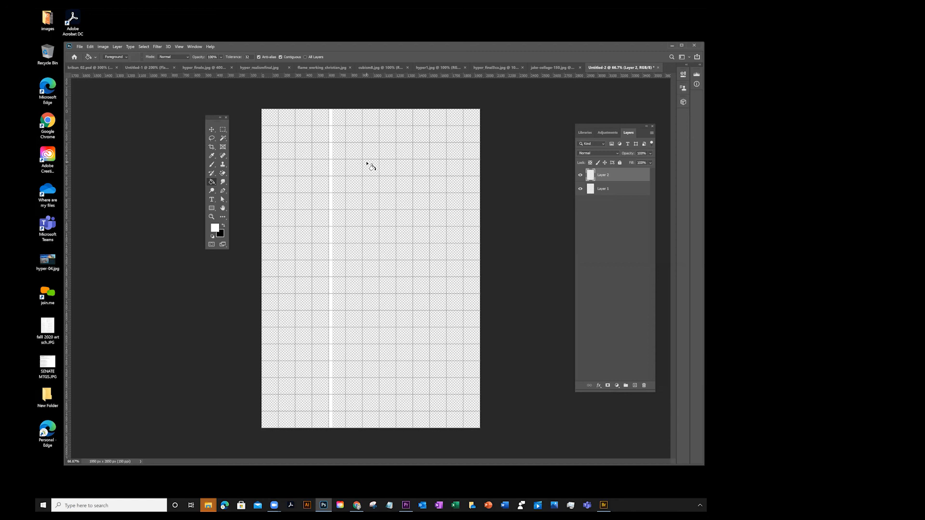
Check the white strip by toggling its layer's visibility, and review the Snap To options.
{"action": "left_click", "coordinate": [580, 175]}
{"action": "left_click", "coordinate": [580, 176]}
{"action": "left_click", "coordinate": [580, 175]}
{"action": "left_click", "coordinate": [580, 175]}
{"action": "left_click", "coordinate": [180, 46]}
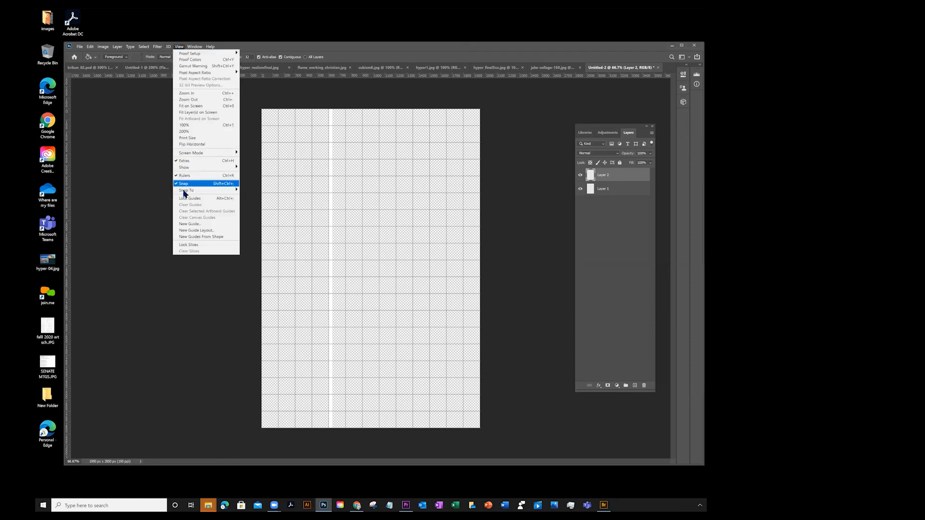
{"action": "mouse_move", "coordinate": [183, 191]}
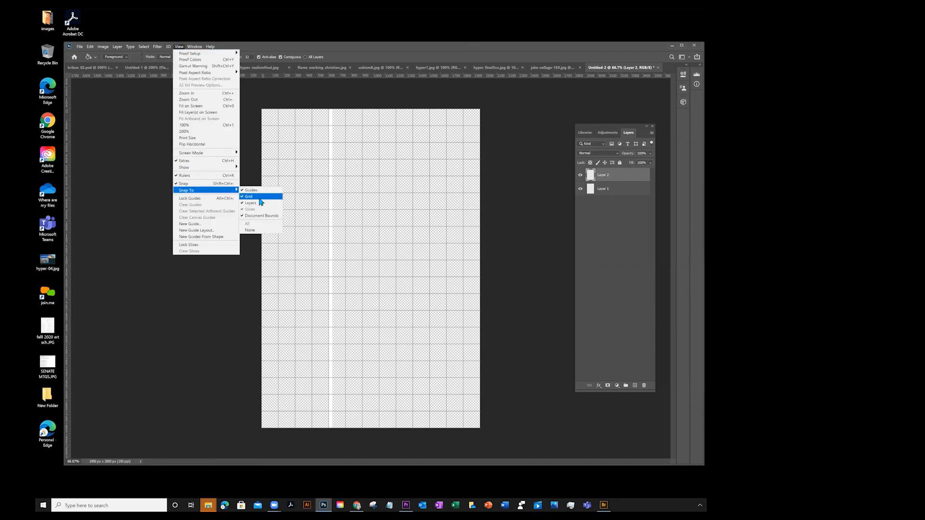
{"action": "mouse_move", "coordinate": [117, 47]}
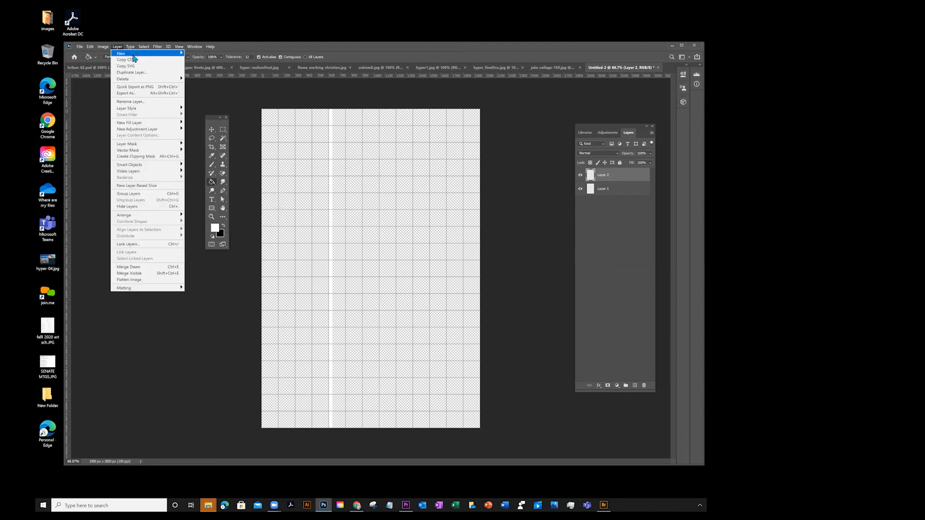
Duplicate the white strip onto the next four vertical gridlines and align the original strip with its own gridline.
{"action": "left_click", "coordinate": [212, 130]}
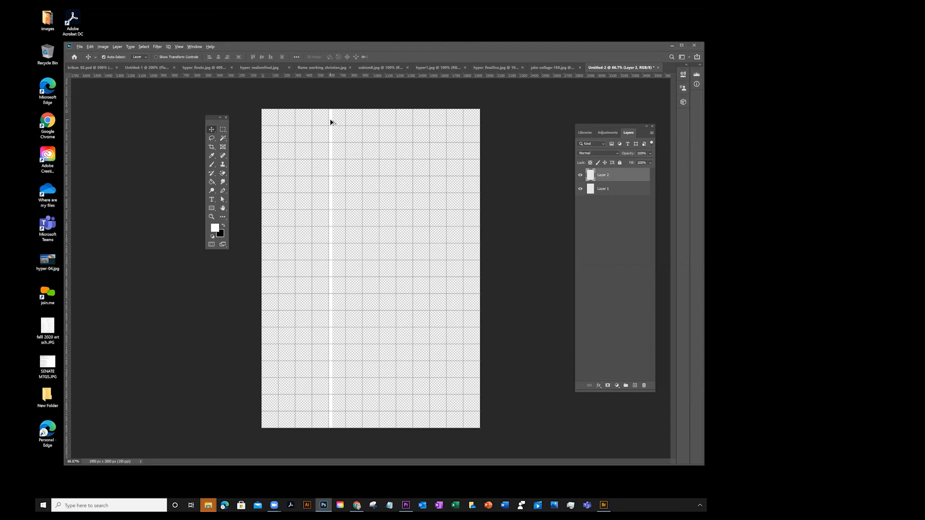
{"action": "left_click_drag", "start_coordinate": [330, 123], "coordinate": [397, 124]}
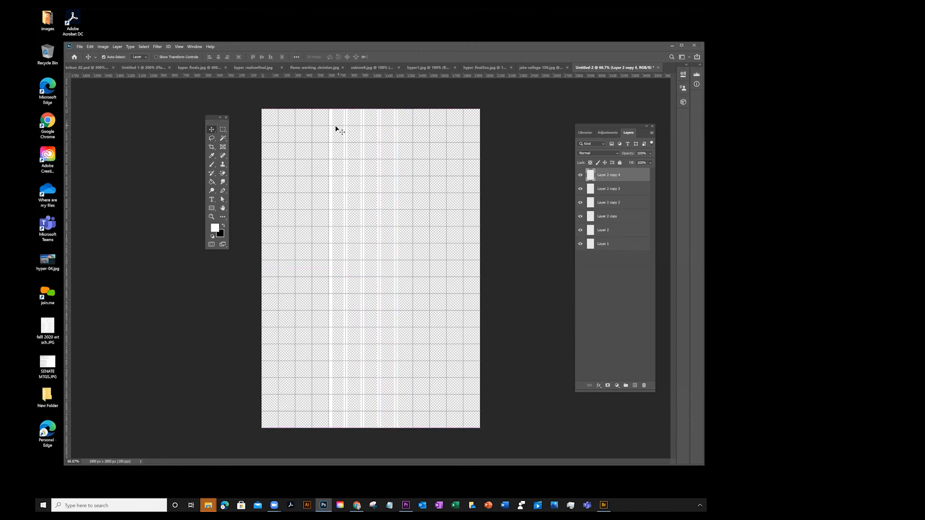
{"action": "left_click_drag", "start_coordinate": [331, 121], "coordinate": [331, 121]}
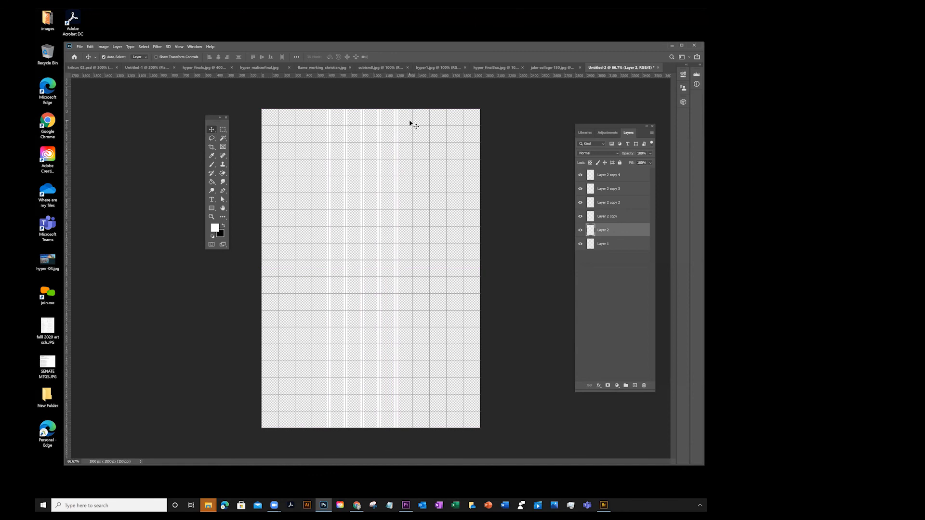
Hide Layer 1 and merge the visible strip layers into one, with the Layers panel moved closer to the canvas.
{"action": "left_click", "coordinate": [580, 244]}
{"action": "left_click_drag", "start_coordinate": [606, 126], "coordinate": [541, 120]}
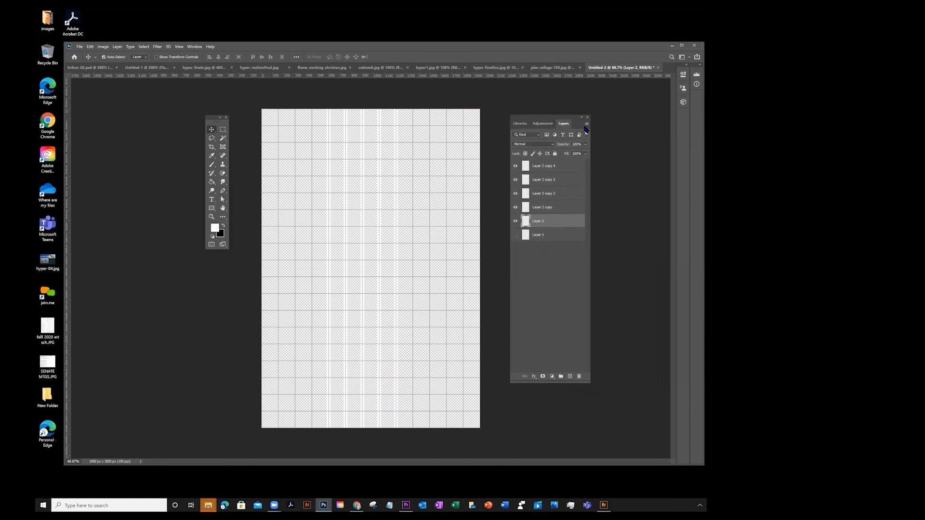
{"action": "left_click", "coordinate": [587, 125]}
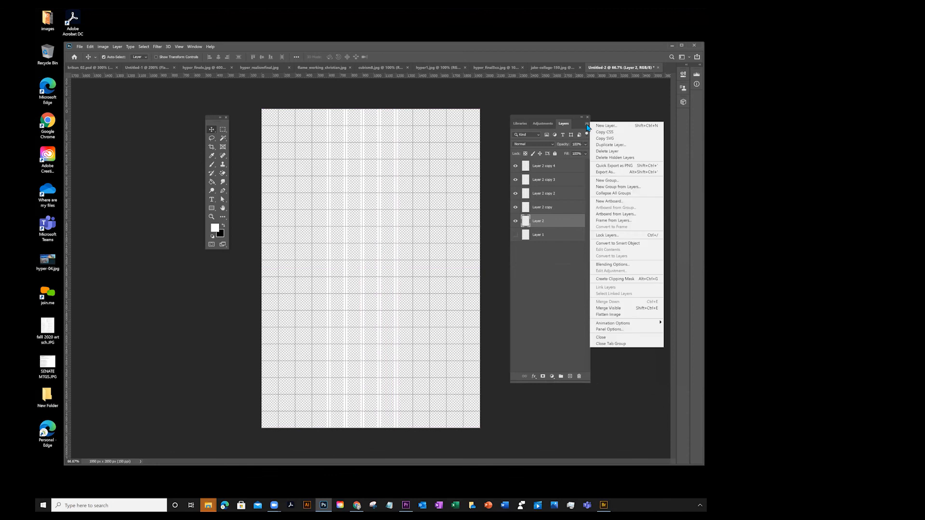
{"action": "left_click", "coordinate": [605, 308]}
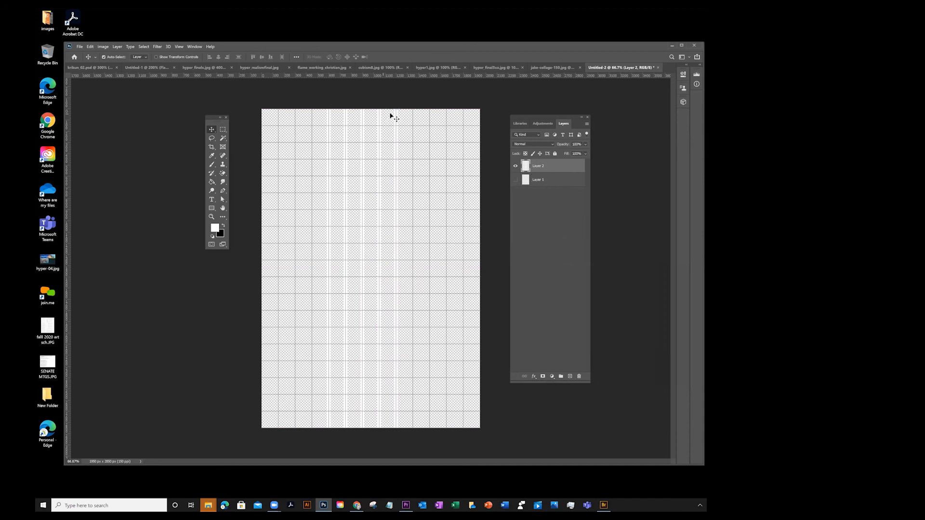
Move the merged strips to the canvas's right edge and place two duplicates leftward to cover the remaining vertical gridlines.
{"action": "left_click_drag", "start_coordinate": [396, 112], "coordinate": [491, 101]}
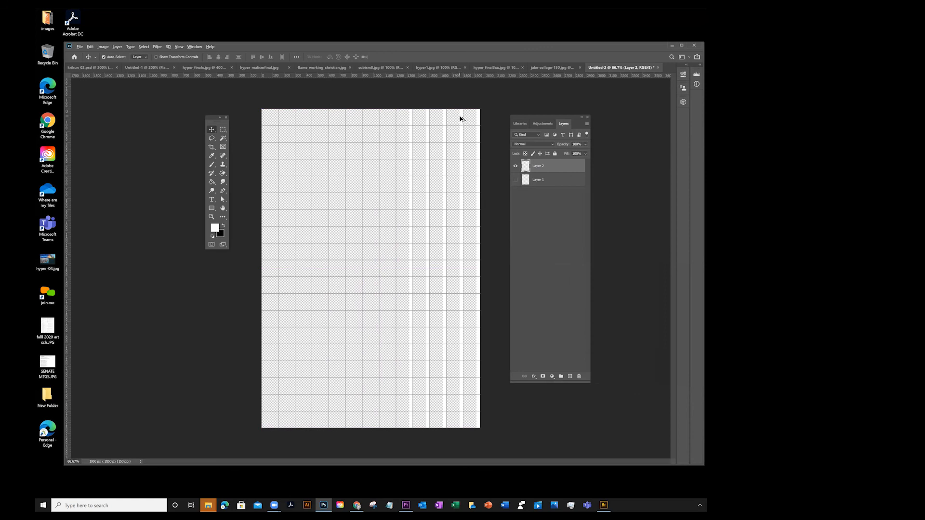
{"action": "left_click_drag", "start_coordinate": [460, 119], "coordinate": [310, 127]}
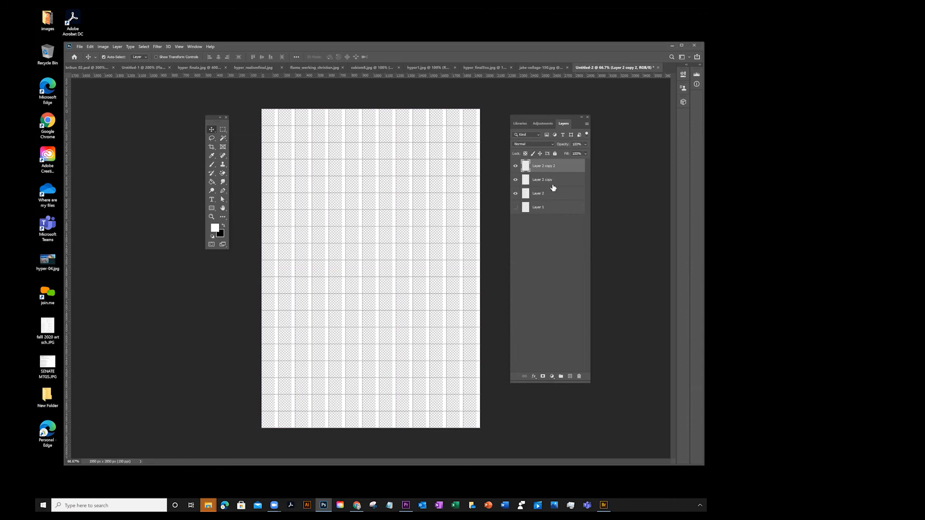
{"action": "left_click", "coordinate": [515, 208]}
{"action": "left_click", "coordinate": [516, 208]}
Merge the visible strip layers into a single layer and check it by toggling its visibility.
{"action": "left_click", "coordinate": [587, 123]}
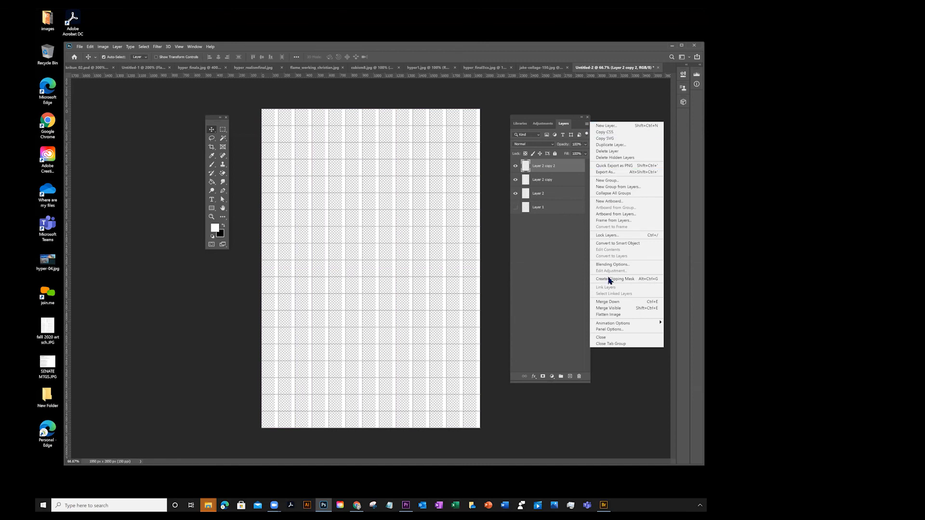
{"action": "left_click", "coordinate": [609, 308]}
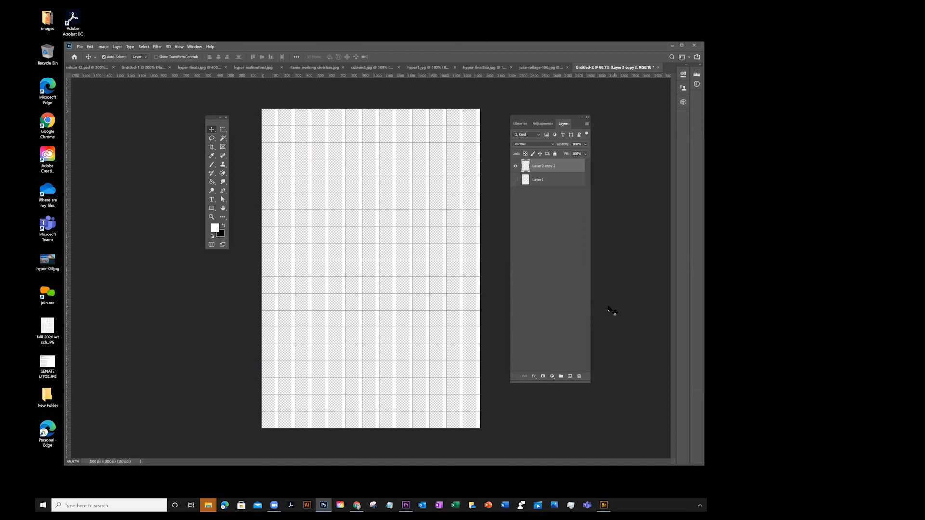
{"action": "left_click", "coordinate": [515, 166]}
{"action": "left_click", "coordinate": [515, 166]}
Hide the grid overlay from the canvas.
{"action": "left_click", "coordinate": [179, 47]}
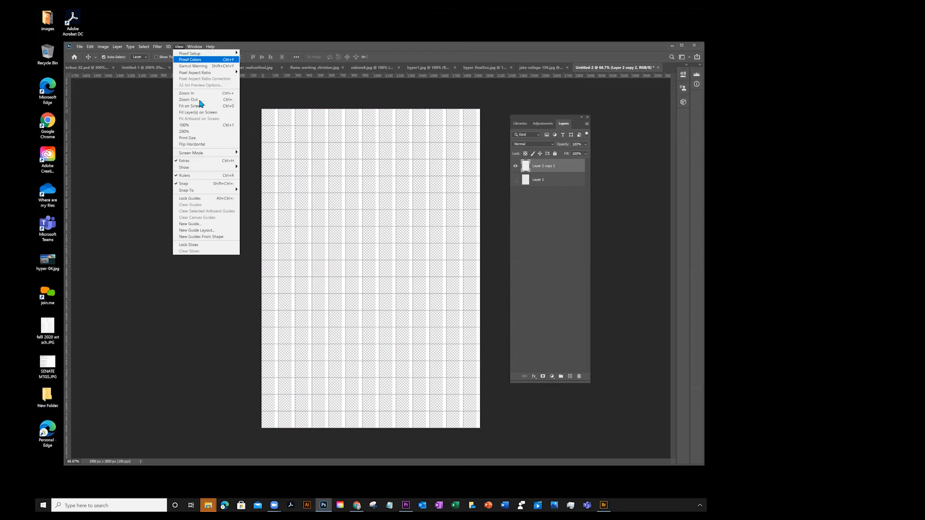
{"action": "mouse_move", "coordinate": [191, 169]}
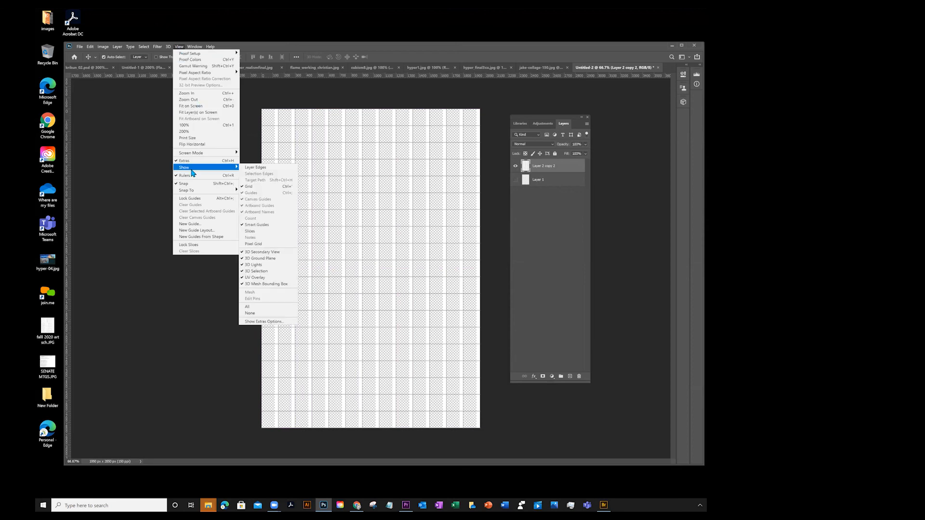
{"action": "left_click", "coordinate": [255, 187]}
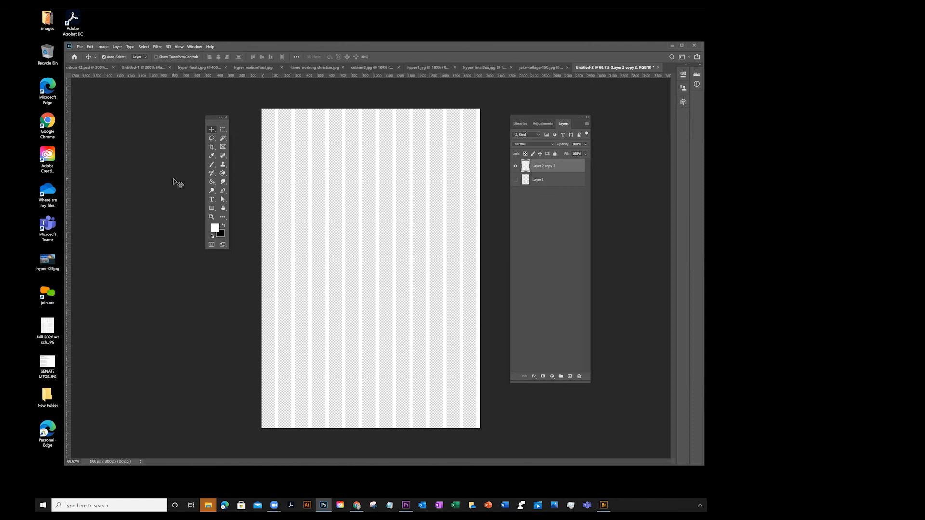
Duplicate the merged vertical-strip layer within the same document under the suggested name, and hide the original strip layer.
{"action": "right_click", "coordinate": [562, 165]}
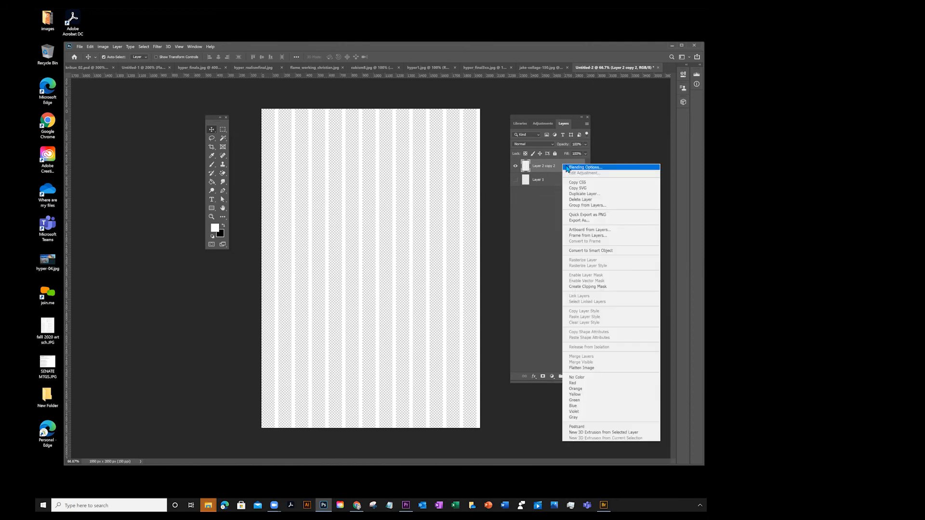
{"action": "left_click", "coordinate": [577, 194]}
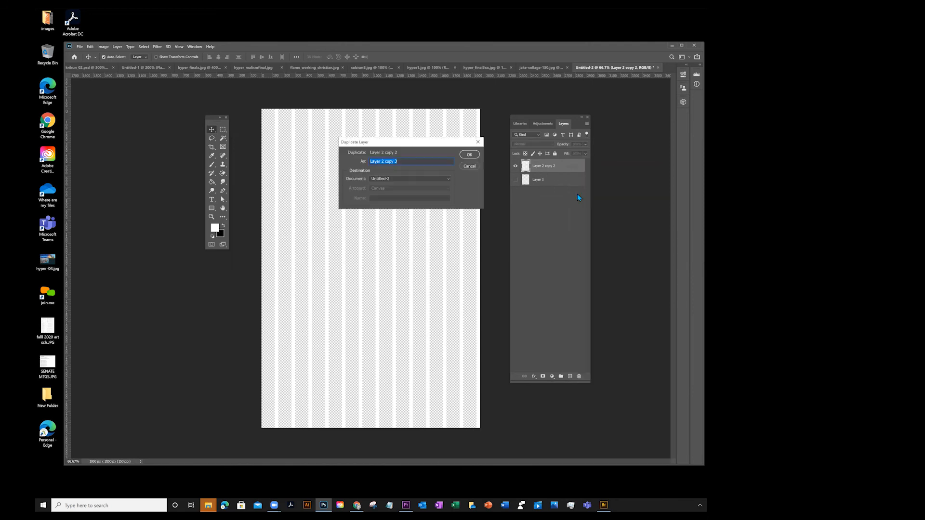
{"action": "left_click", "coordinate": [469, 154]}
{"action": "left_click", "coordinate": [515, 180]}
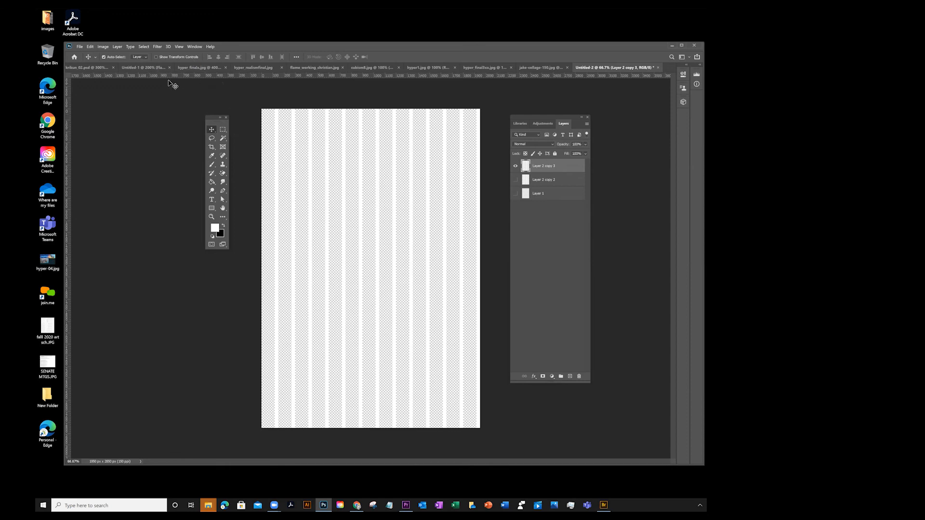
Free Transform the duplicated strip layer with a rotation of 90 degrees so its strips run horizontally.
{"action": "left_click", "coordinate": [90, 46]}
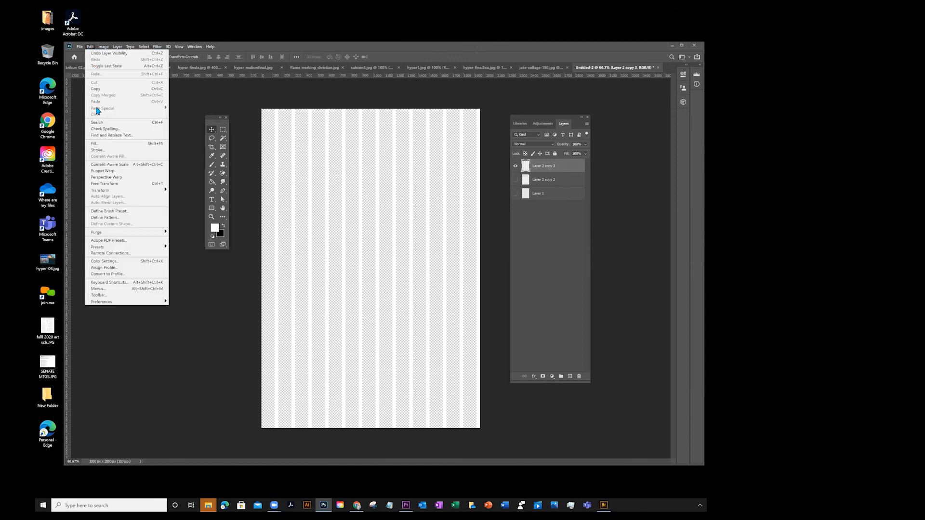
{"action": "mouse_move", "coordinate": [101, 191]}
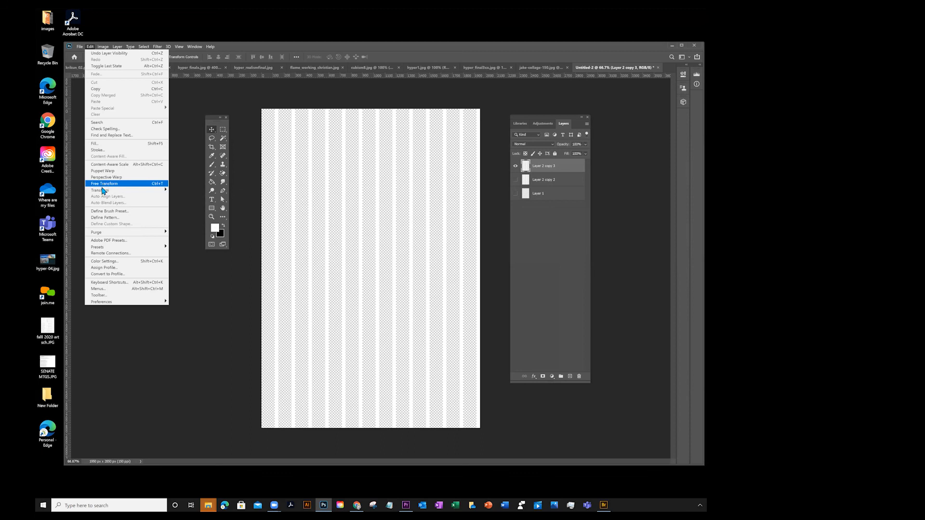
{"action": "left_click", "coordinate": [156, 186]}
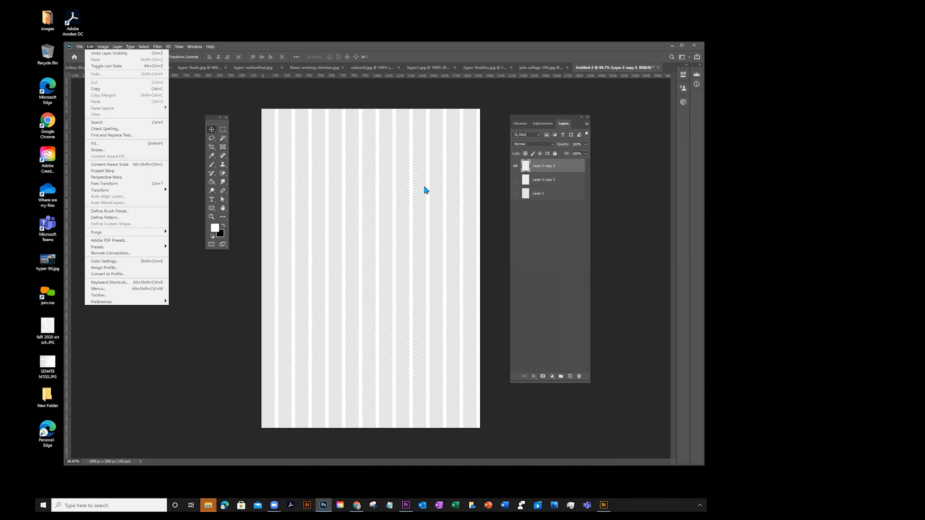
{"action": "key", "text": "ctrl+t"}
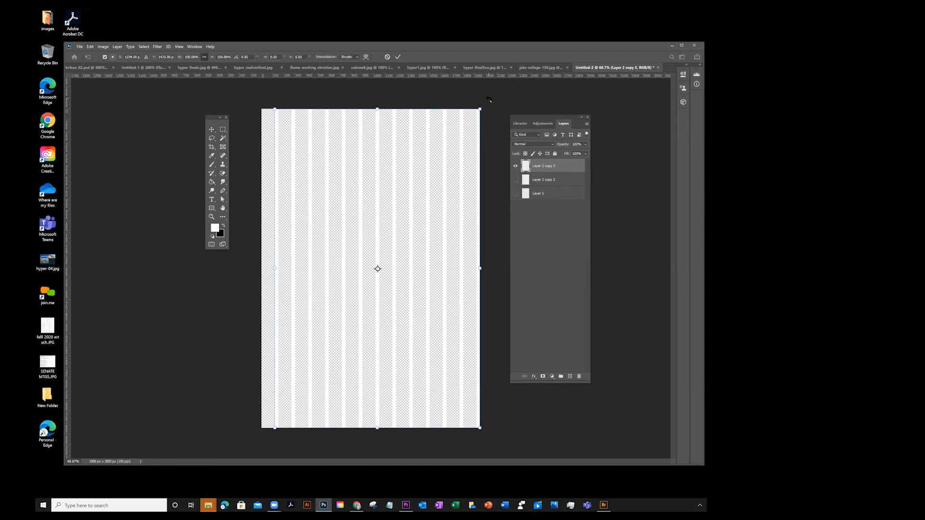
{"action": "left_click", "coordinate": [254, 57]}
{"action": "type", "text": "90"}
{"action": "key", "text": "Return"}
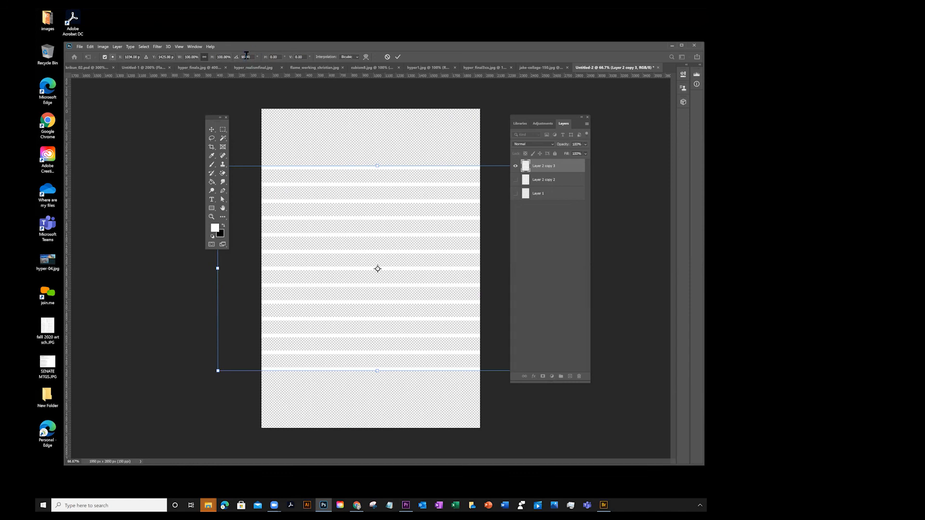
Move the rotated strips up to the canvas's top edge, apply the transform, and check them briefly against the vertical strips.
{"action": "left_click_drag", "start_coordinate": [197, 120], "coordinate": [155, 116]}
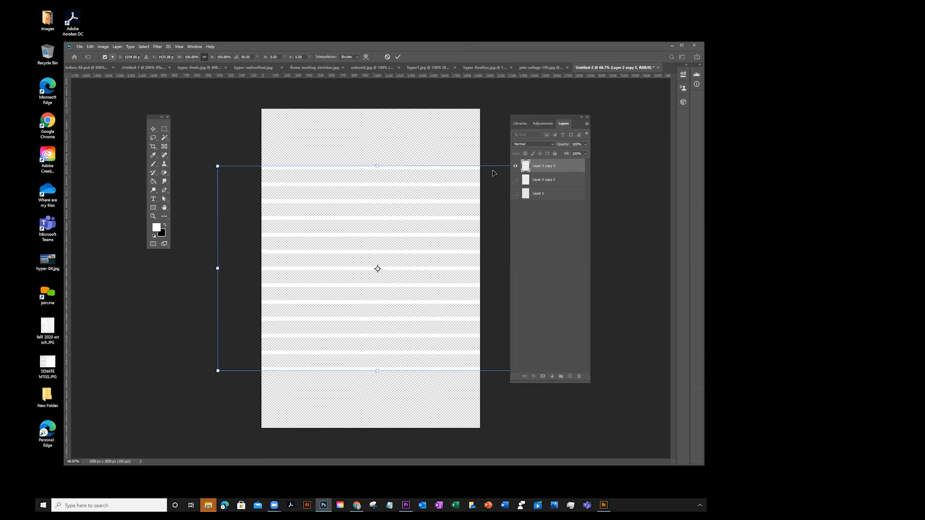
{"action": "left_click_drag", "start_coordinate": [425, 164], "coordinate": [423, 112]}
{"action": "key", "text": "Return"}
{"action": "left_click", "coordinate": [515, 179]}
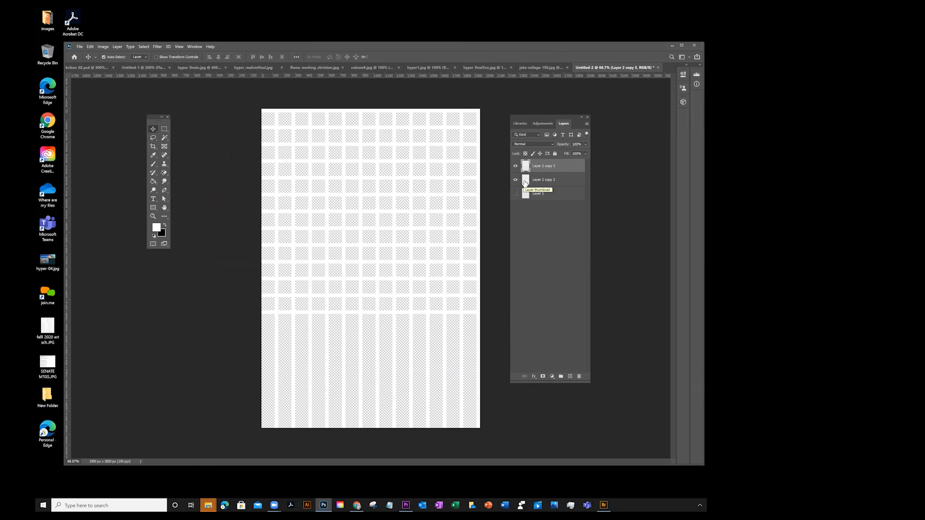
{"action": "left_click", "coordinate": [515, 180]}
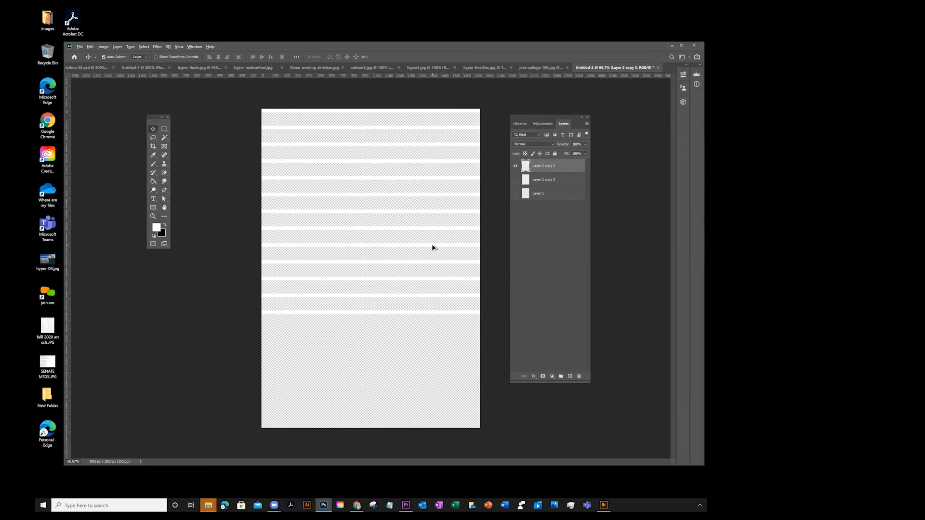
Duplicate the horizontal strips straight down so that they fill the empty lower part of the canvas.
{"action": "left_click_drag", "start_coordinate": [431, 268], "coordinate": [425, 485], "text": "alt"}
{"action": "key", "text": "ctrl+z"}
{"action": "left_click_drag", "start_coordinate": [426, 128], "coordinate": [419, 349]}
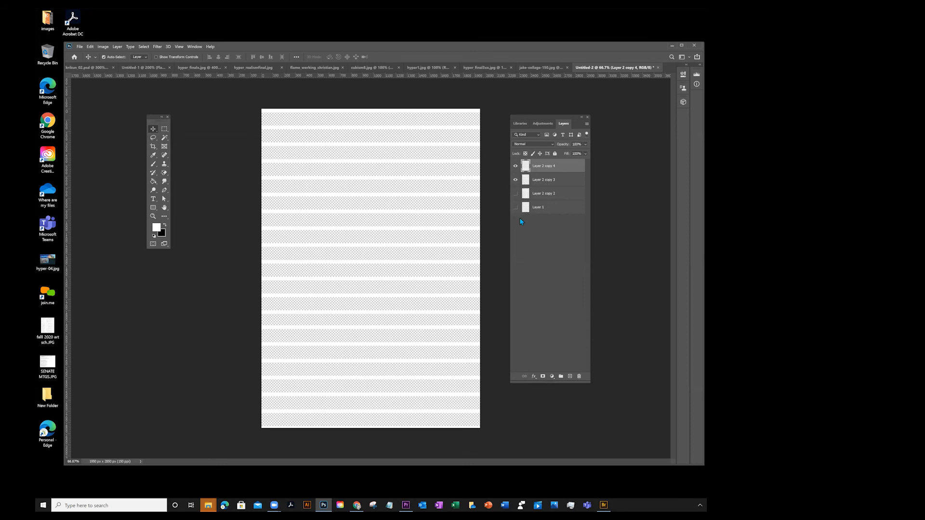
Merge the visible horizontal-strip layers into one and show the vertical-strip layer to form the full grid.
{"action": "left_click", "coordinate": [587, 124]}
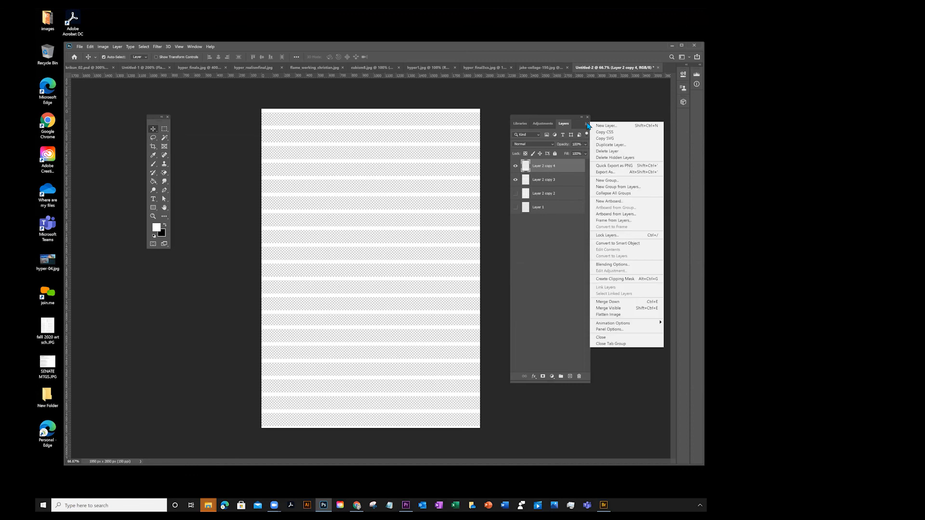
{"action": "left_click", "coordinate": [608, 308]}
{"action": "left_click", "coordinate": [515, 181]}
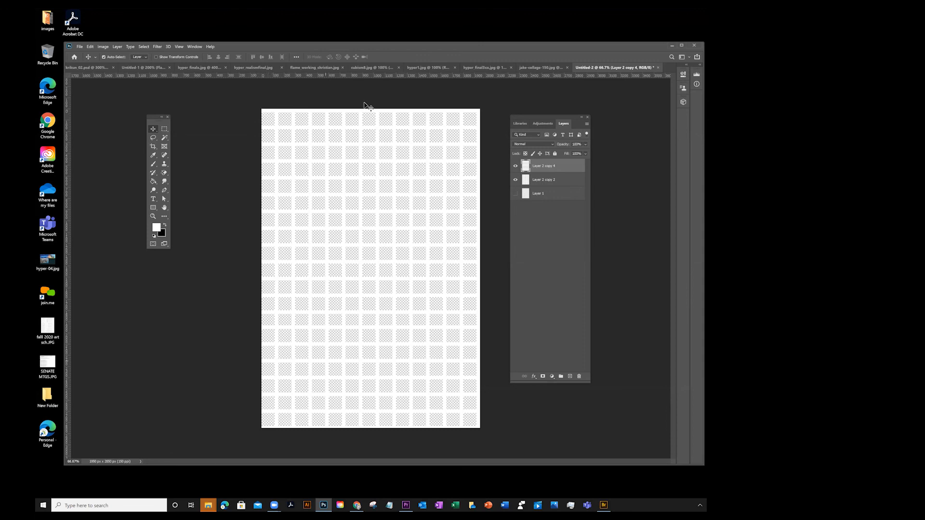
Set the canvas width to 1970 pixels, anchored at the right edge so the extra space is added on the left.
{"action": "left_click", "coordinate": [103, 48]}
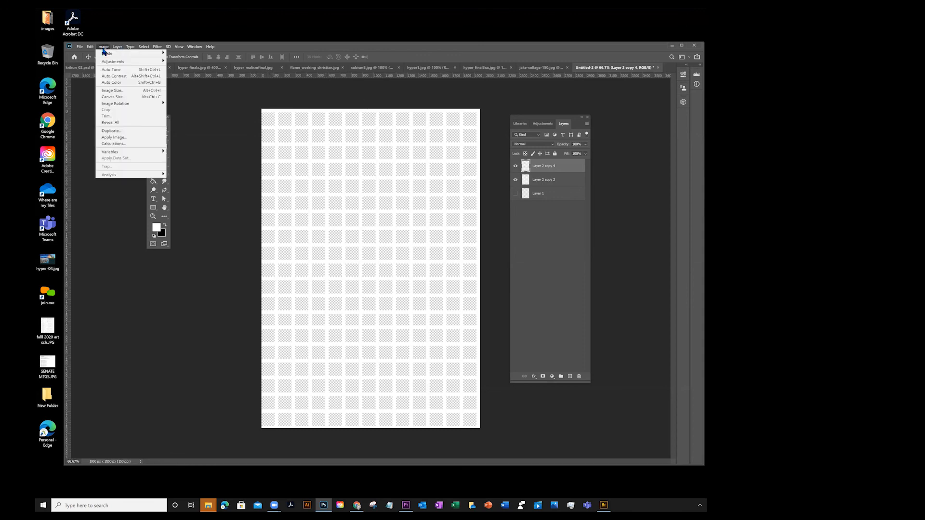
{"action": "left_click", "coordinate": [121, 98]}
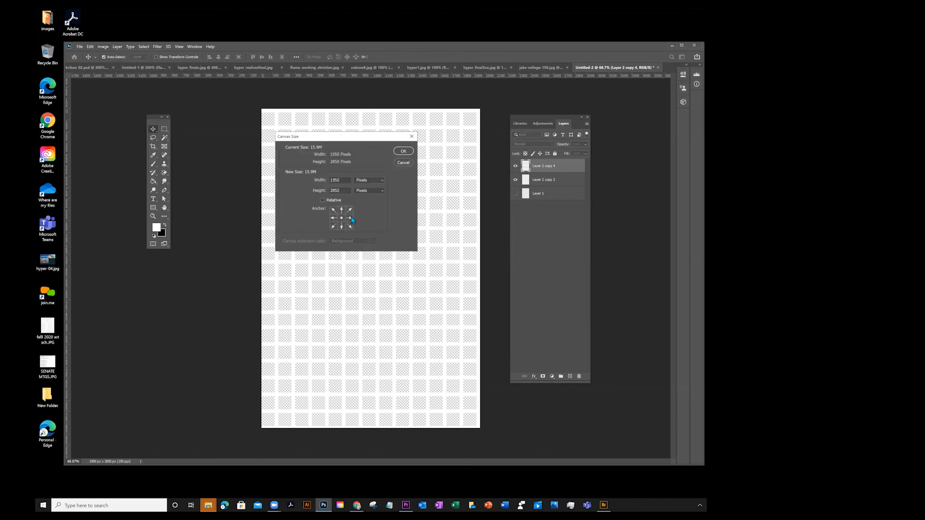
{"action": "left_click", "coordinate": [365, 182]}
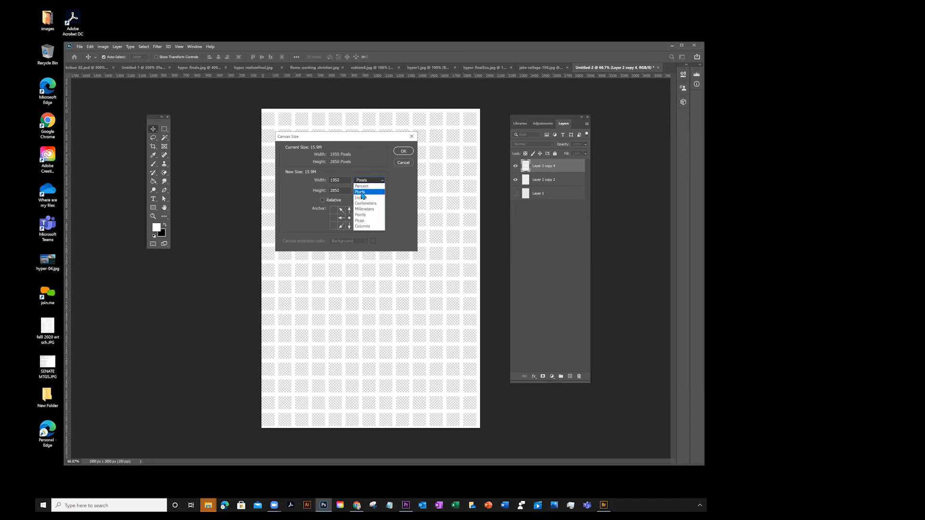
{"action": "left_click", "coordinate": [344, 180]}
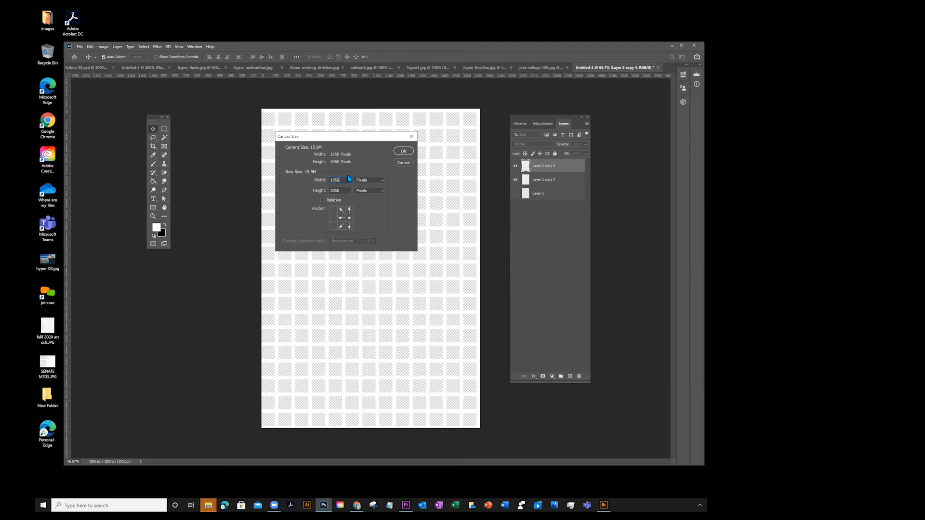
{"action": "key", "text": "BackSpace"}
{"action": "key", "text": "BackSpace"}
{"action": "left_click", "coordinate": [403, 151]}
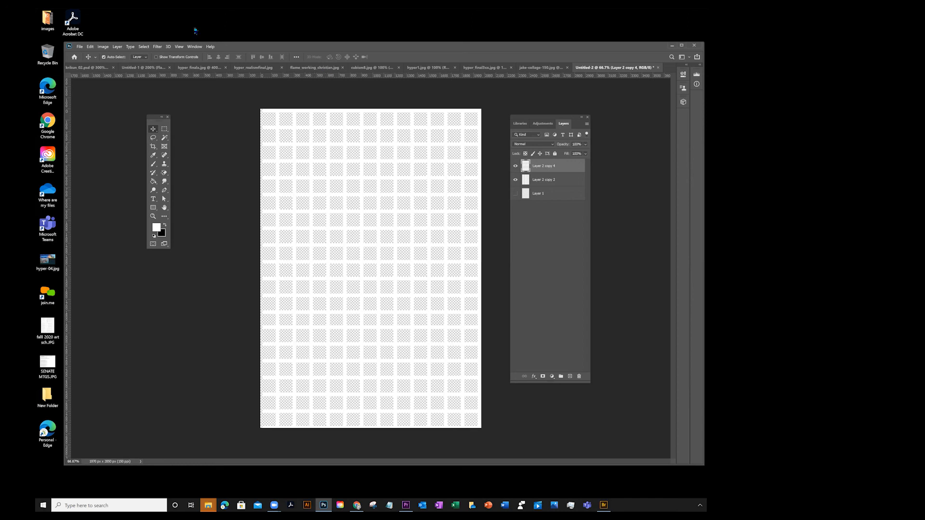
{"action": "left_click", "coordinate": [107, 48]}
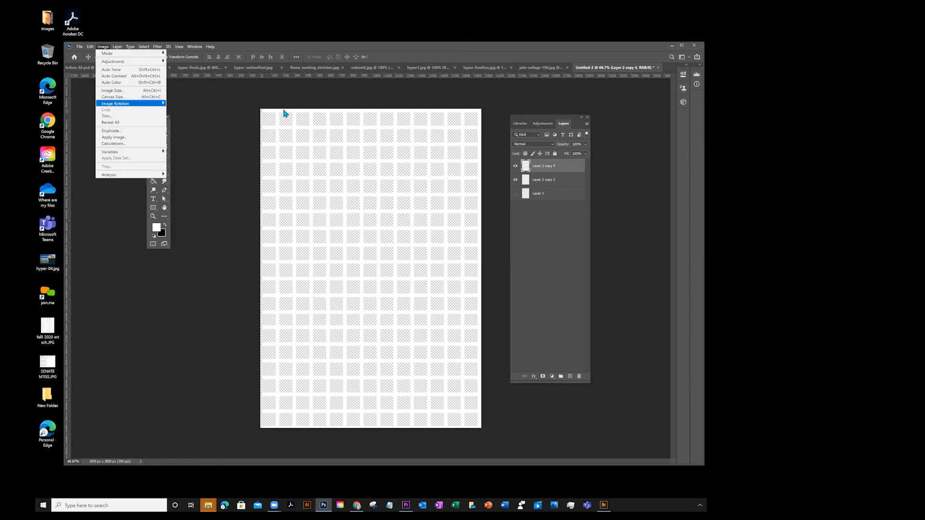
{"action": "left_click", "coordinate": [293, 151]}
{"action": "key", "text": "z"}
{"action": "left_click_drag", "start_coordinate": [271, 127], "coordinate": [369, 247]}
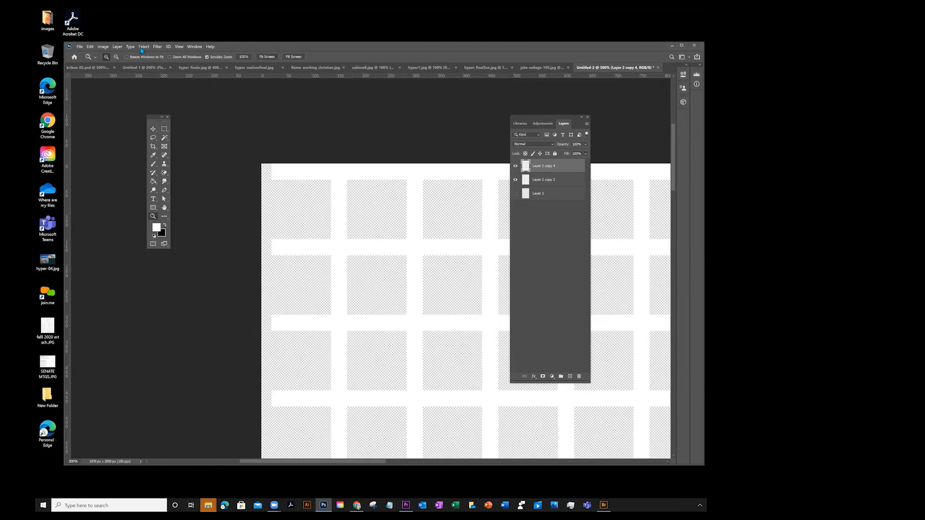
{"action": "left_click", "coordinate": [105, 47]}
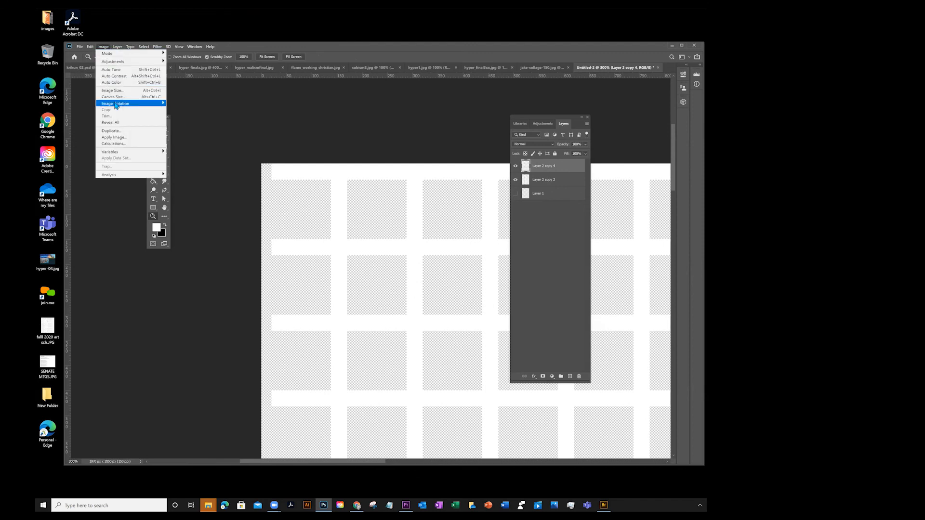
{"action": "left_click", "coordinate": [116, 99]}
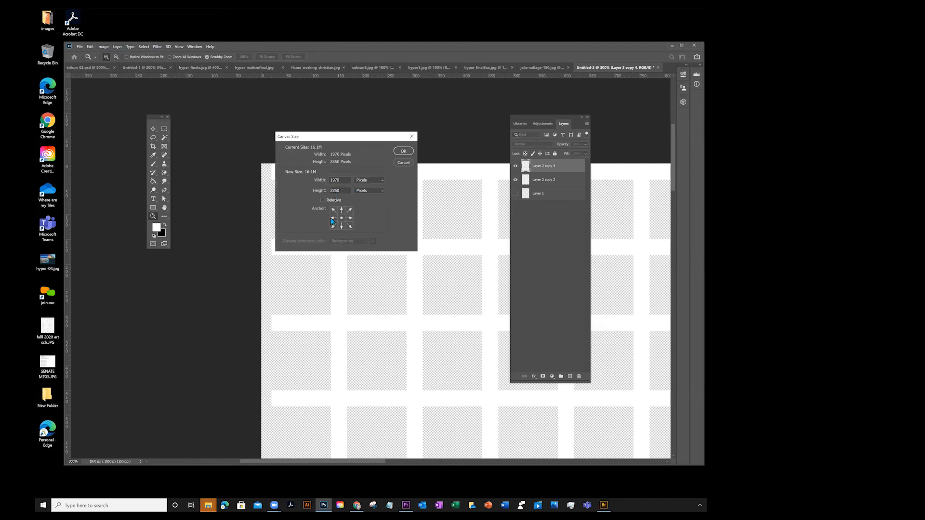
{"action": "left_click", "coordinate": [350, 218]}
{"action": "double_click", "coordinate": [347, 182]}
{"action": "type", "text": "19"}
{"action": "left_click", "coordinate": [403, 163]}
Set the canvas width to 1990 pixels, anchored at the right edge, to widen the empty margin left of the grid.
{"action": "left_click", "coordinate": [103, 47]}
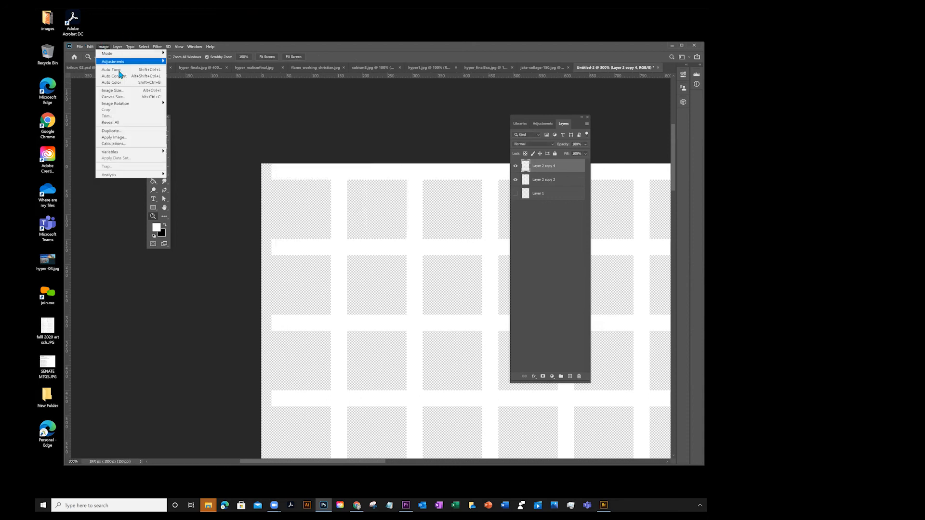
{"action": "left_click", "coordinate": [120, 100]}
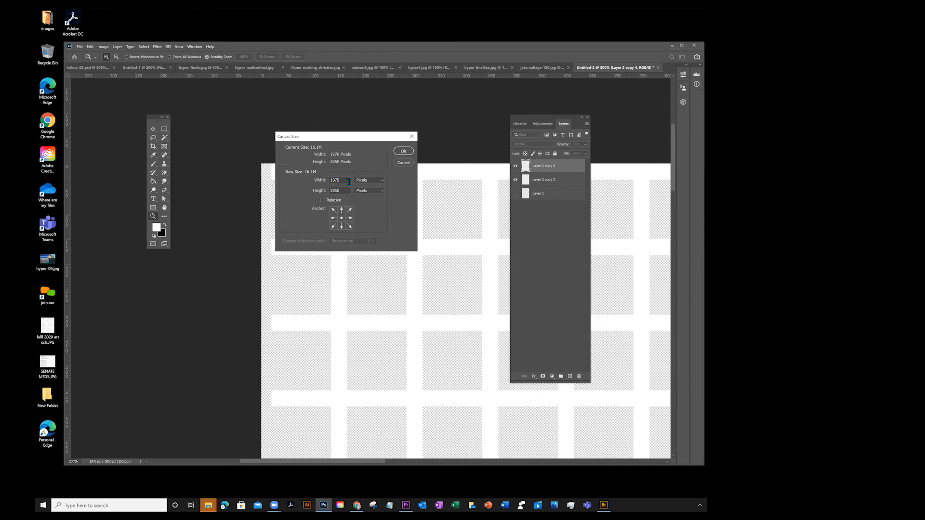
{"action": "type", "text": "1"}
{"action": "left_click", "coordinate": [352, 218]}
{"action": "left_click", "coordinate": [398, 151]}
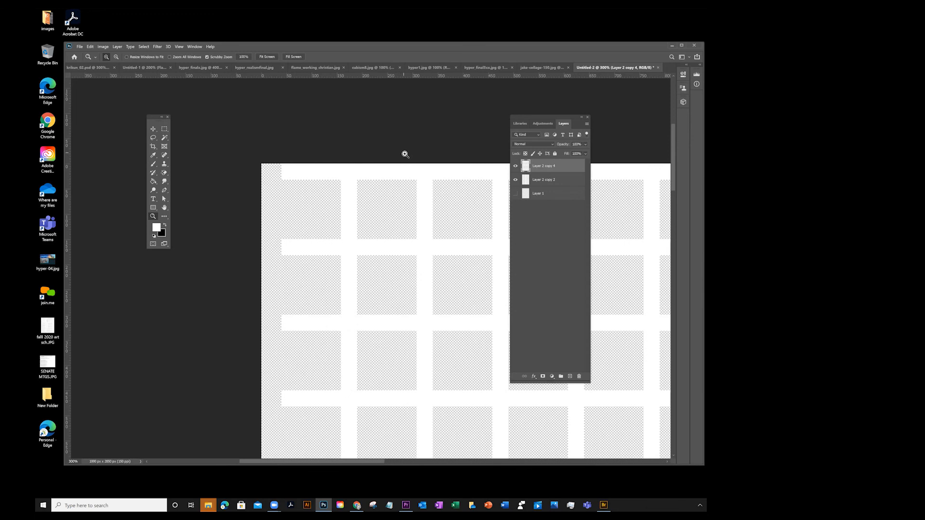
Make a rectangular marquee selection about 29 px wide over the full canvas height, against the grid's left edge in the empty margin.
{"action": "left_click", "coordinate": [165, 130]}
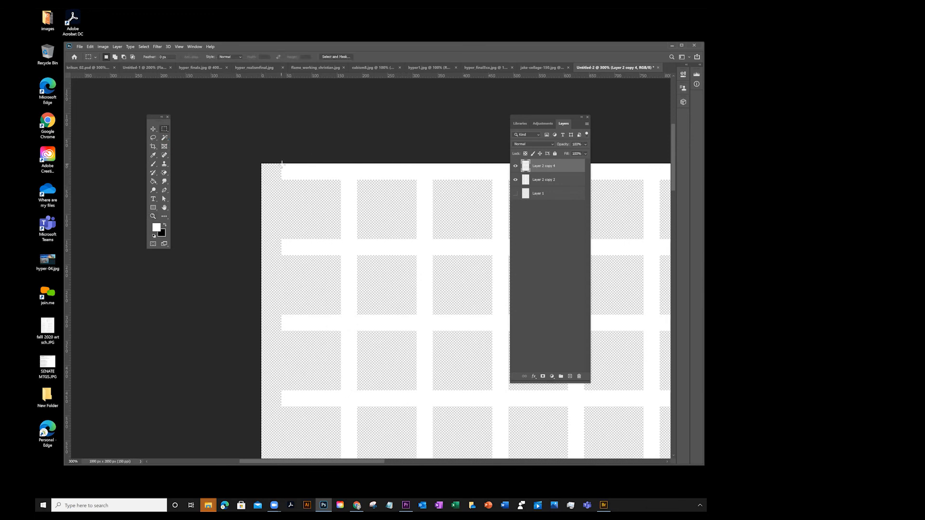
{"action": "left_click_drag", "start_coordinate": [281, 164], "coordinate": [267, 337]}
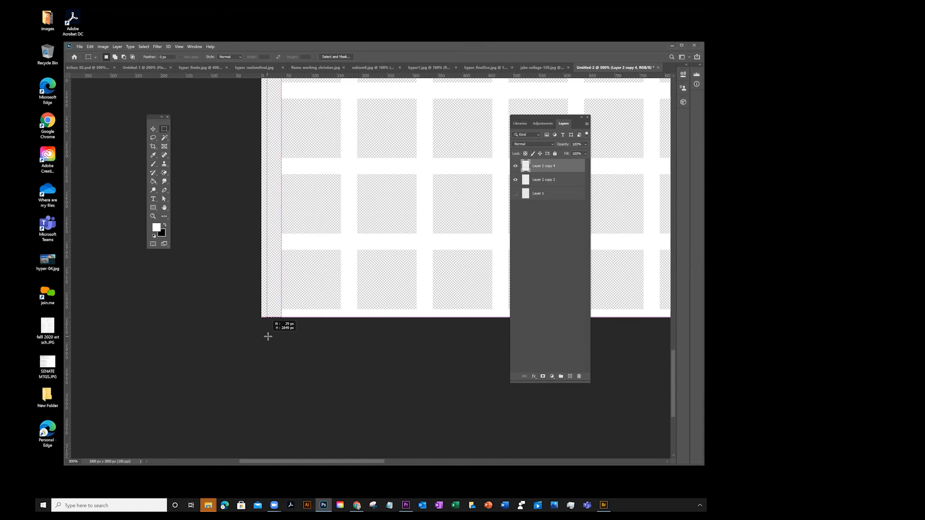
{"action": "left_click_drag", "start_coordinate": [269, 336], "coordinate": [268, 335]}
{"action": "left_click", "coordinate": [89, 48]}
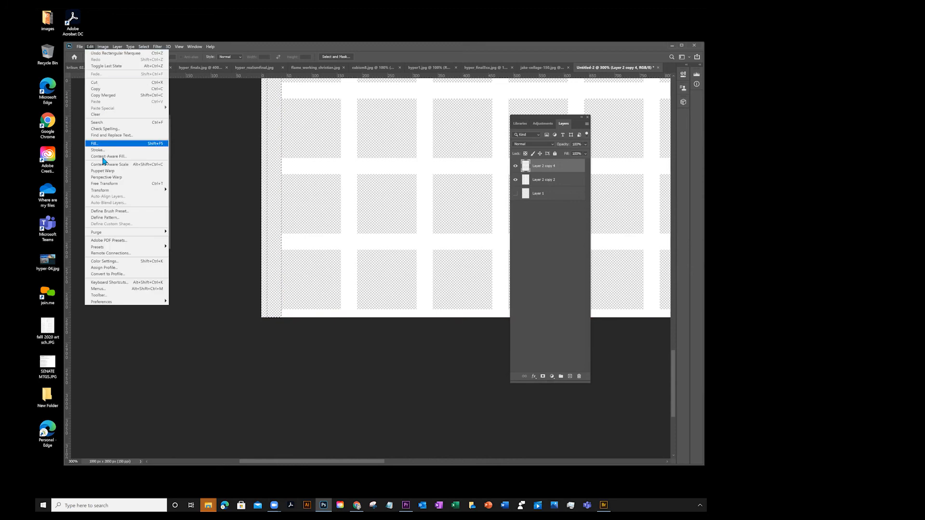
Hide the horizontal strips, fill the selection on the vertical-strip layer with the white foreground color at 100% opacity, and deselect.
{"action": "left_click", "coordinate": [516, 167]}
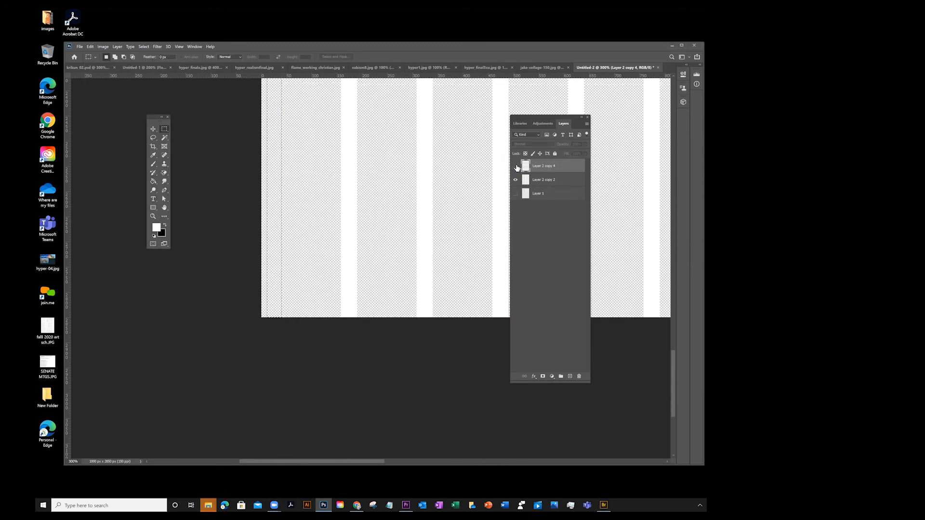
{"action": "left_click", "coordinate": [571, 184]}
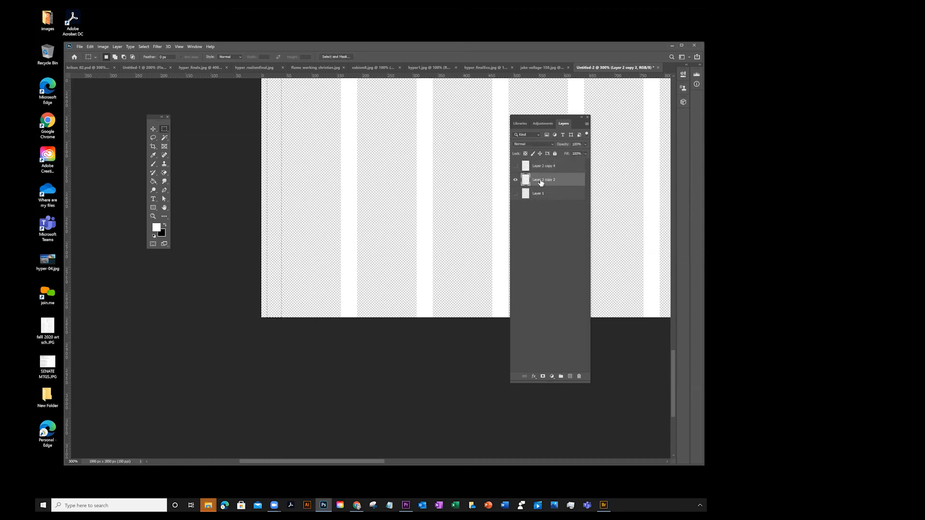
{"action": "left_click", "coordinate": [515, 180]}
{"action": "left_click", "coordinate": [90, 48]}
{"action": "left_click", "coordinate": [98, 147]}
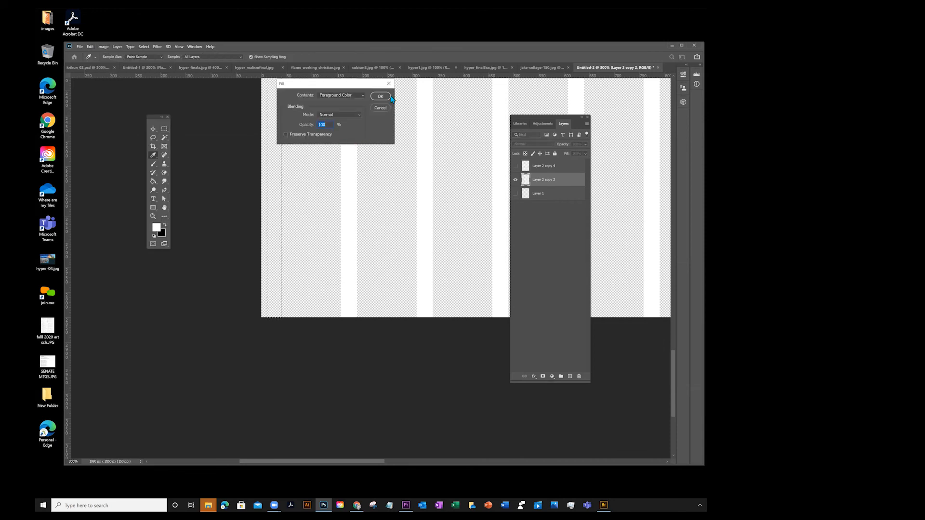
{"action": "left_click", "coordinate": [382, 97]}
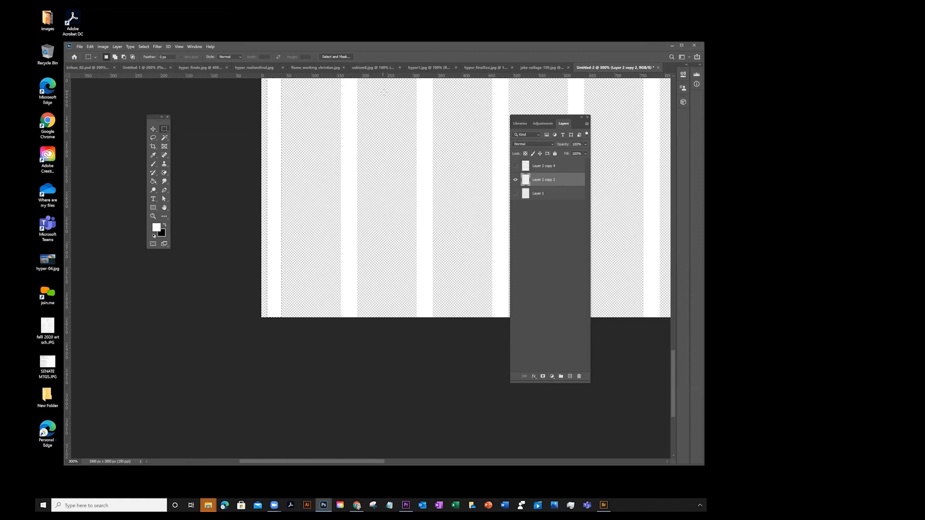
{"action": "key", "text": "ctrl+d"}
Crop the canvas's left side inward to the outer edge of the new white strip and apply the crop.
{"action": "left_click", "coordinate": [153, 147]}
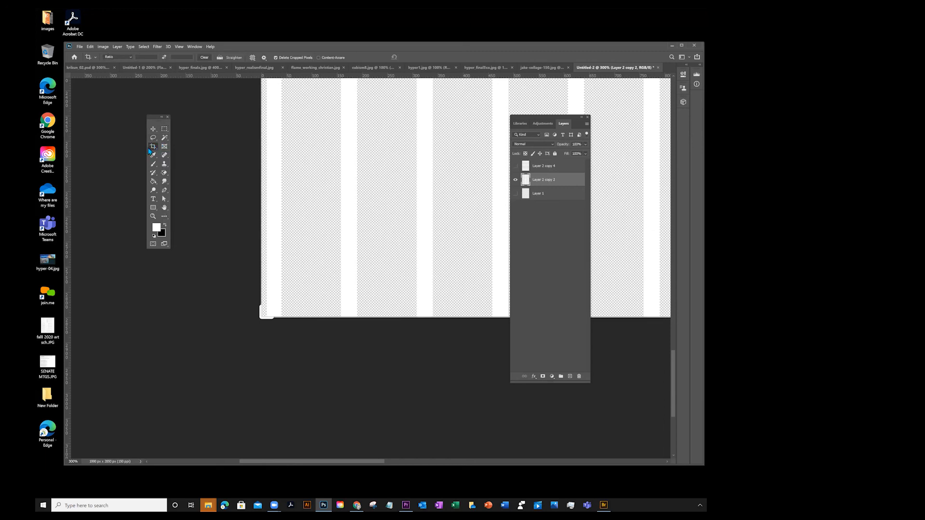
{"action": "left_click", "coordinate": [179, 46]}
{"action": "left_click", "coordinate": [195, 107]}
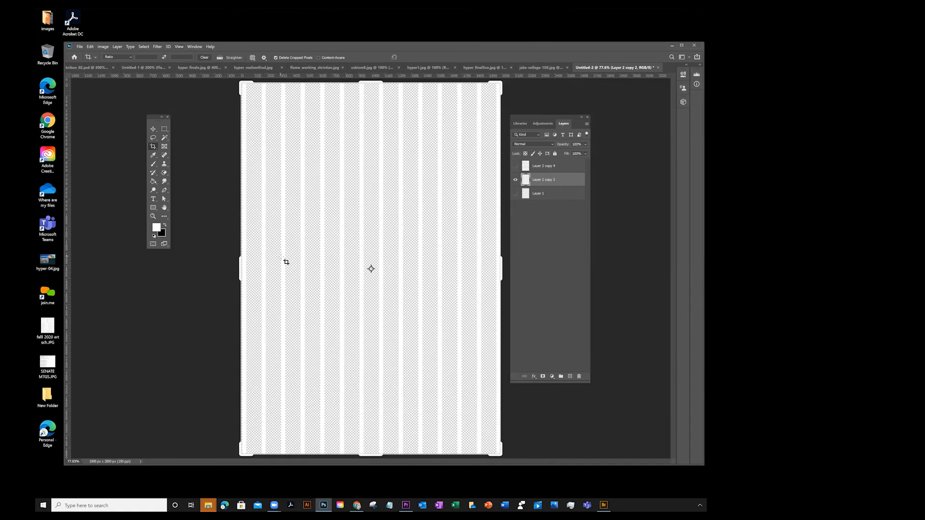
{"action": "key", "text": "z"}
{"action": "left_click", "coordinate": [242, 265]}
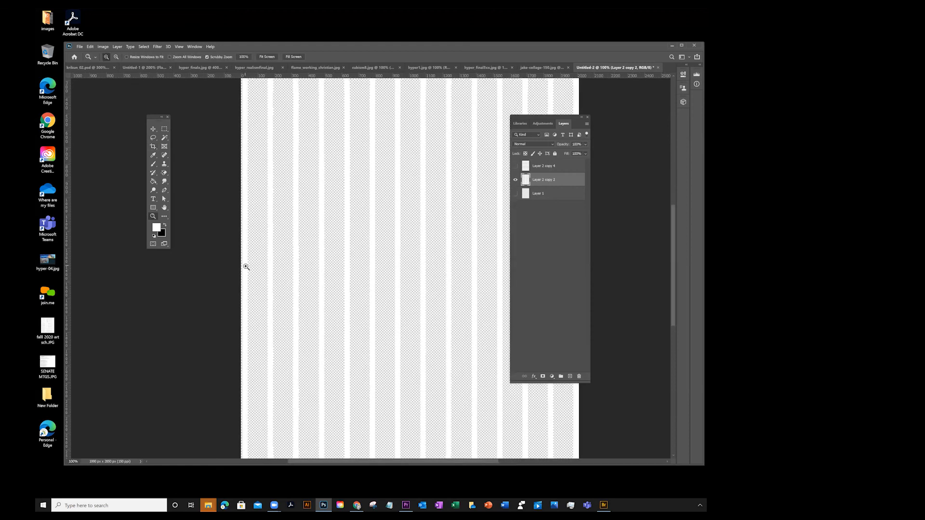
{"action": "left_click", "coordinate": [246, 266]}
{"action": "left_click", "coordinate": [246, 266]}
{"action": "left_click", "coordinate": [246, 266]}
{"action": "left_click", "coordinate": [246, 266]}
{"action": "left_click", "coordinate": [153, 146]}
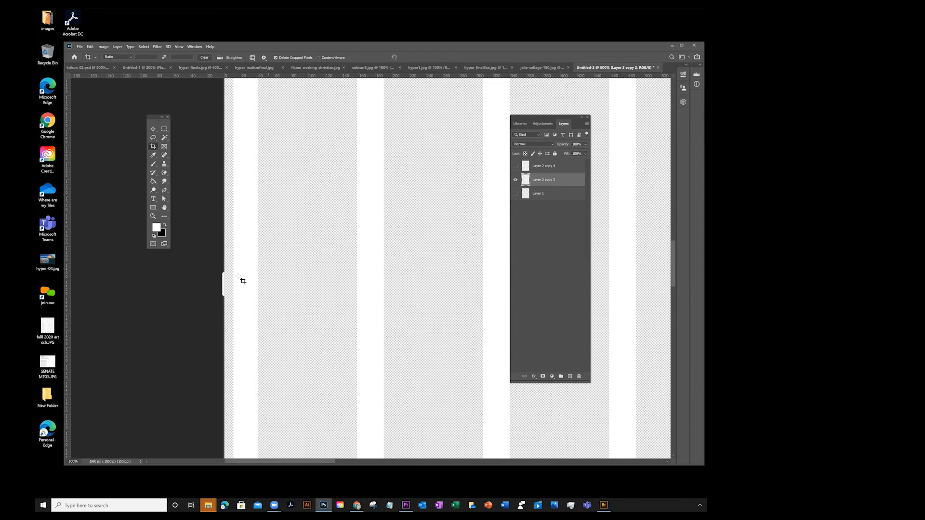
{"action": "left_click_drag", "start_coordinate": [222, 283], "coordinate": [227, 283]}
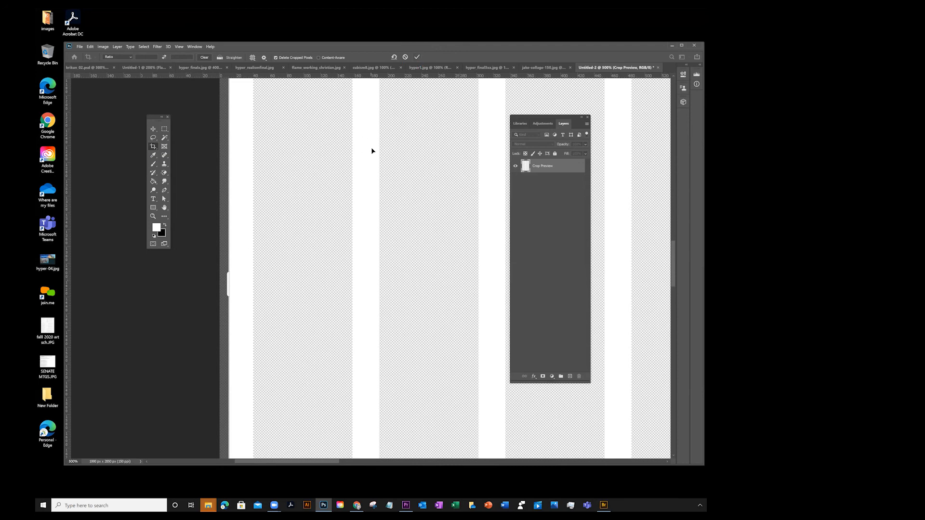
{"action": "key", "text": "Return"}
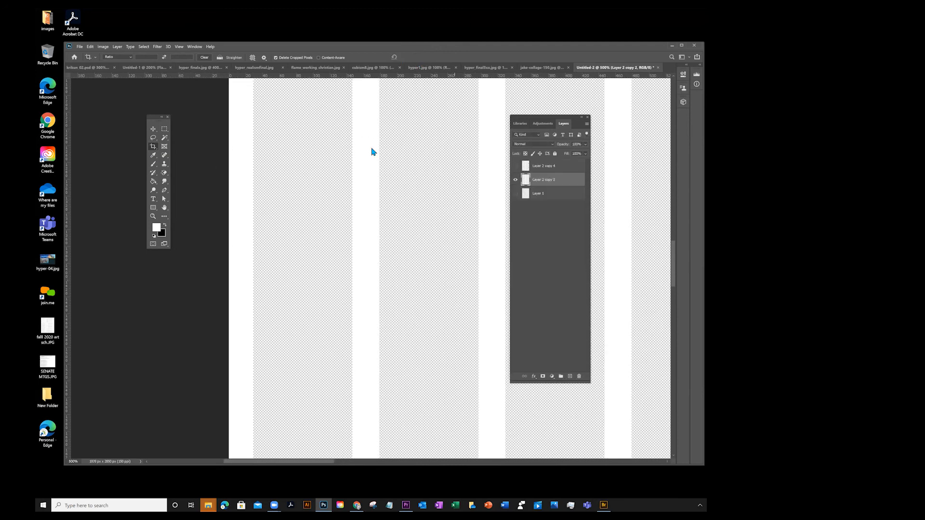
Fit the whole document on screen and show the horizontal-strip layer together with the vertical strips.
{"action": "left_click", "coordinate": [179, 47]}
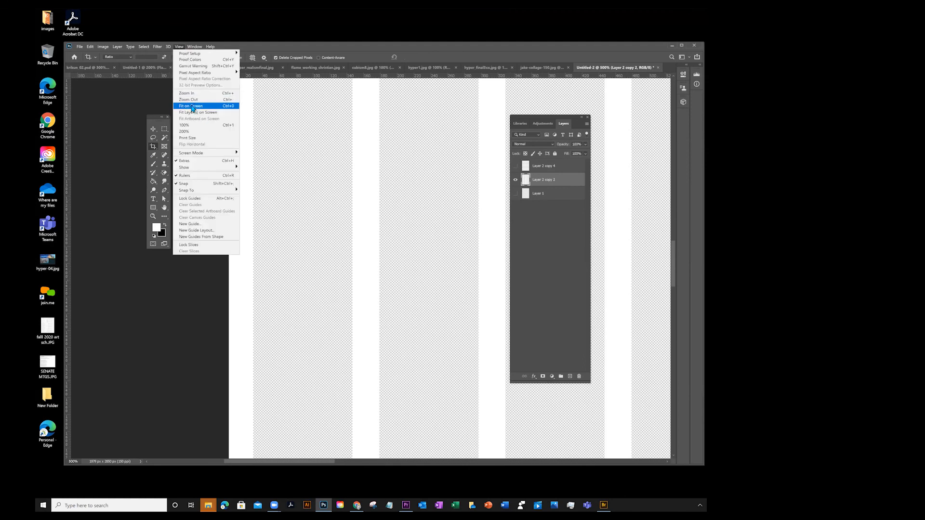
{"action": "left_click", "coordinate": [192, 106]}
{"action": "left_click", "coordinate": [515, 166]}
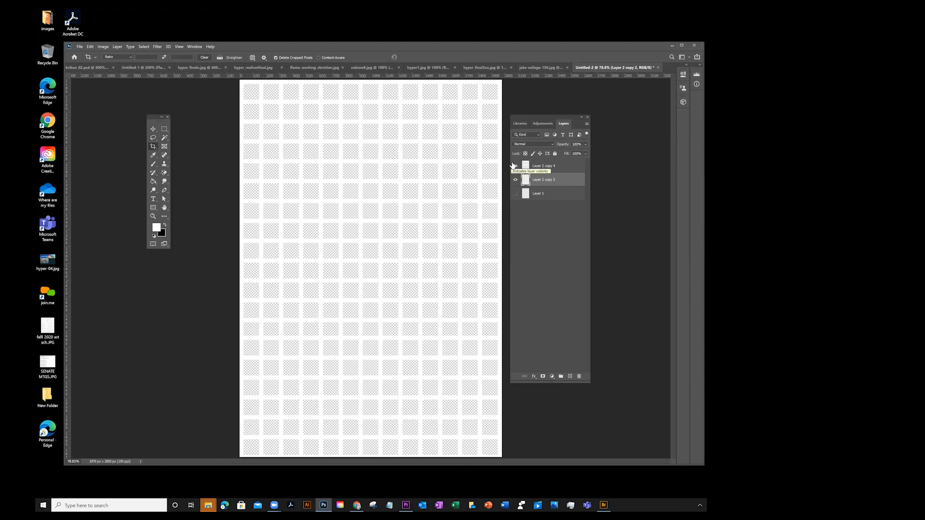
{"action": "left_click", "coordinate": [90, 47]}
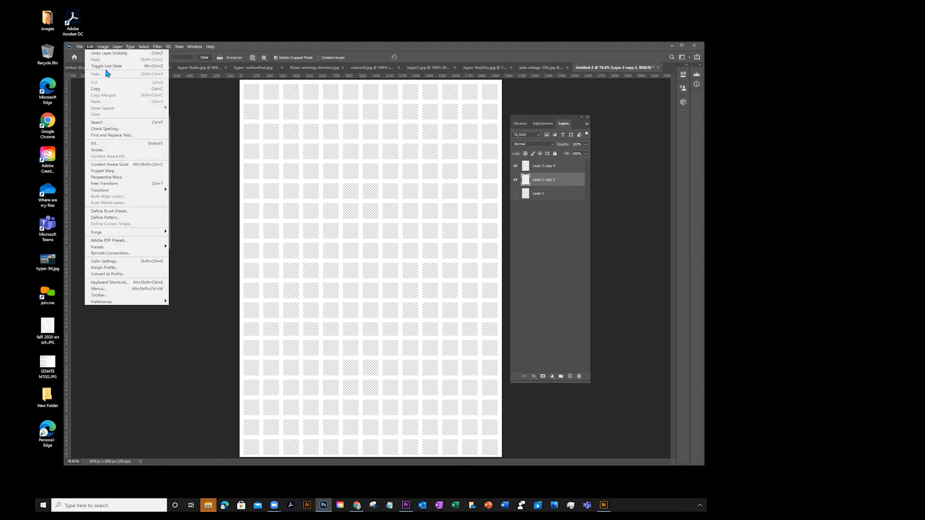
{"action": "mouse_move", "coordinate": [116, 302]}
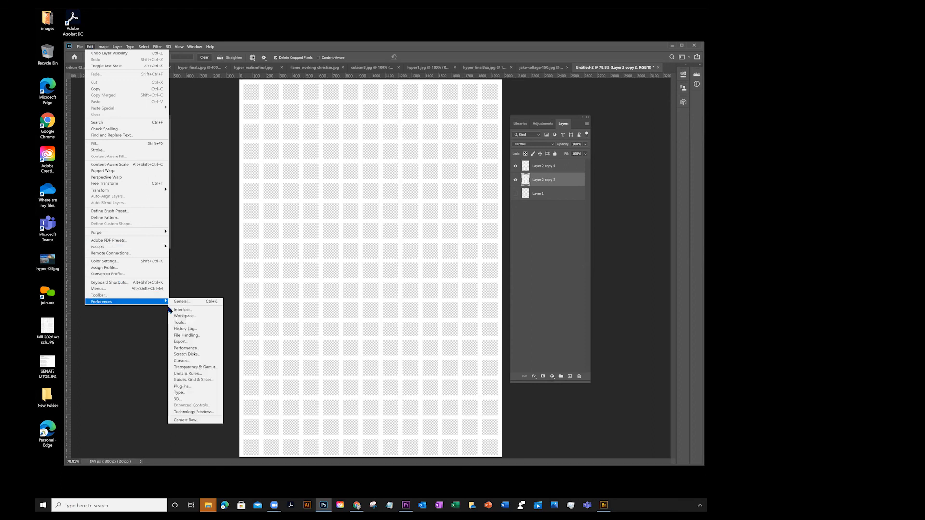
{"action": "left_click", "coordinate": [279, 381]}
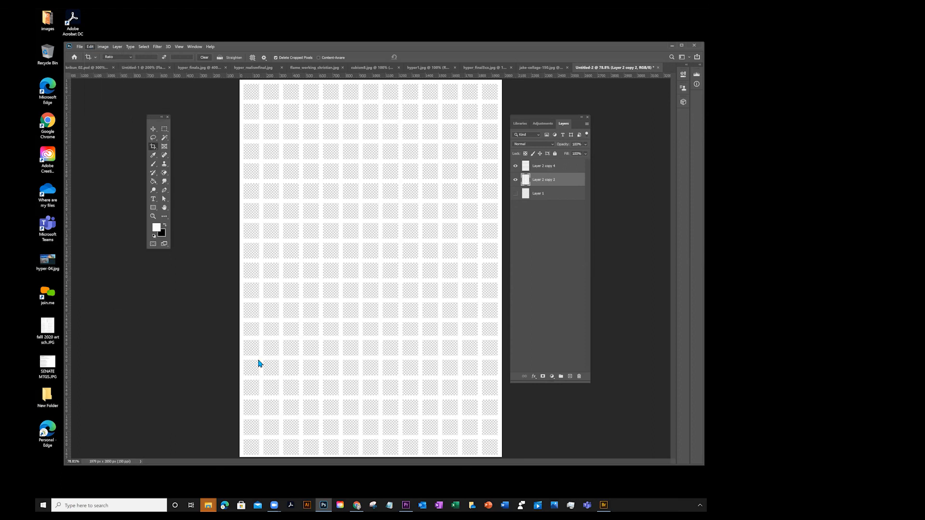